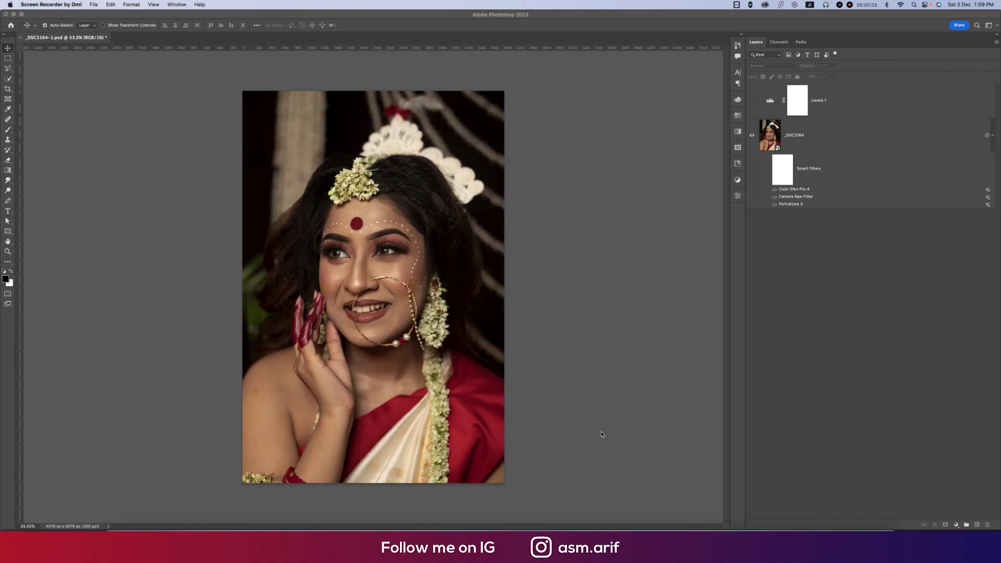
Turn on the Smart Filters and Levels 1 visibility, then close the document without saving.
left_click(594, 424)
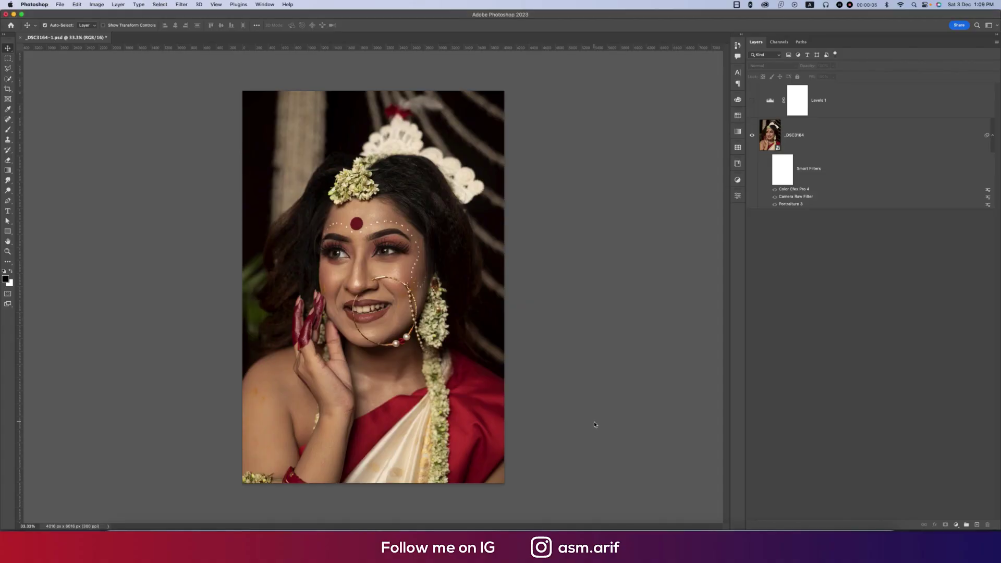
left_click(765, 172)
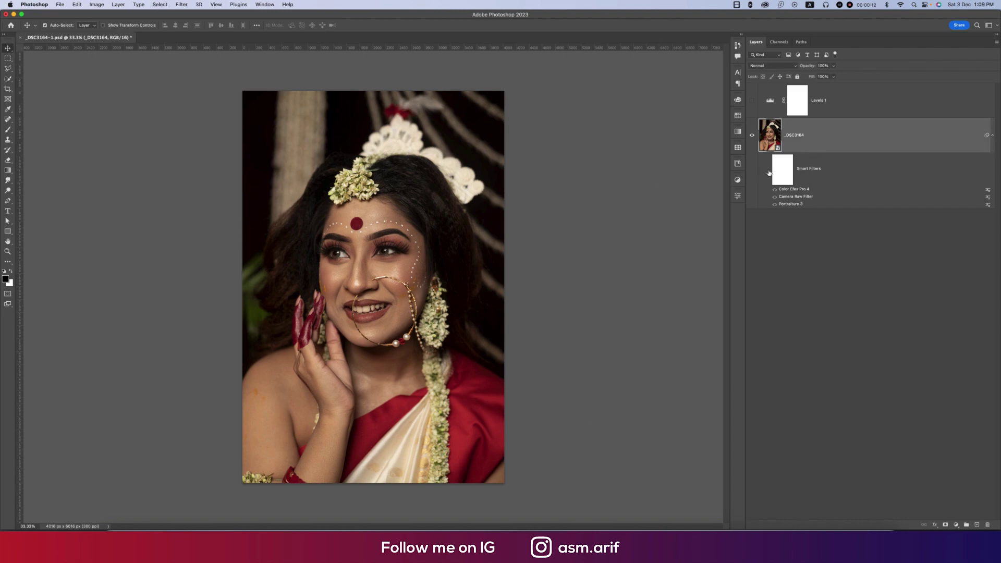
left_click(768, 171)
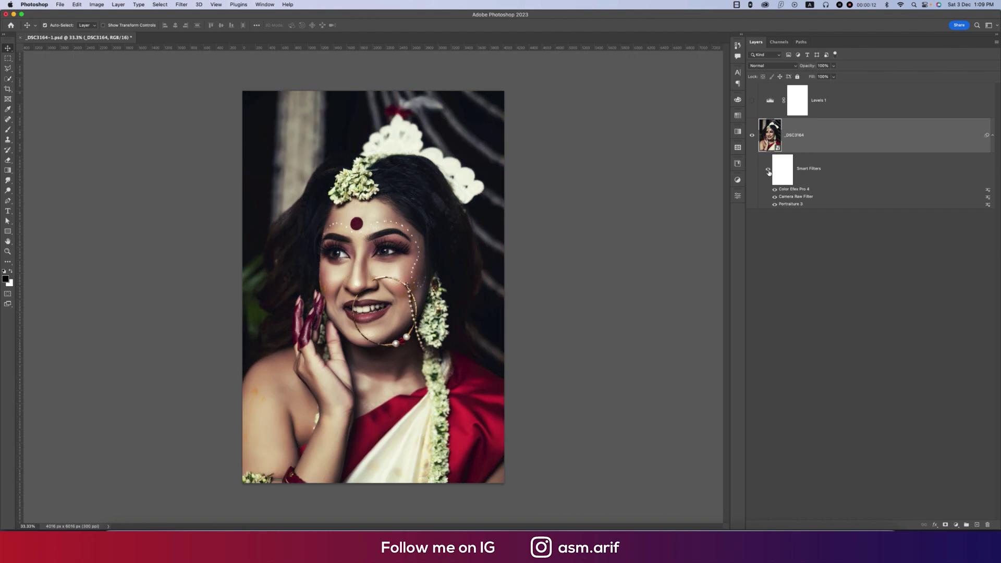
left_click(752, 100)
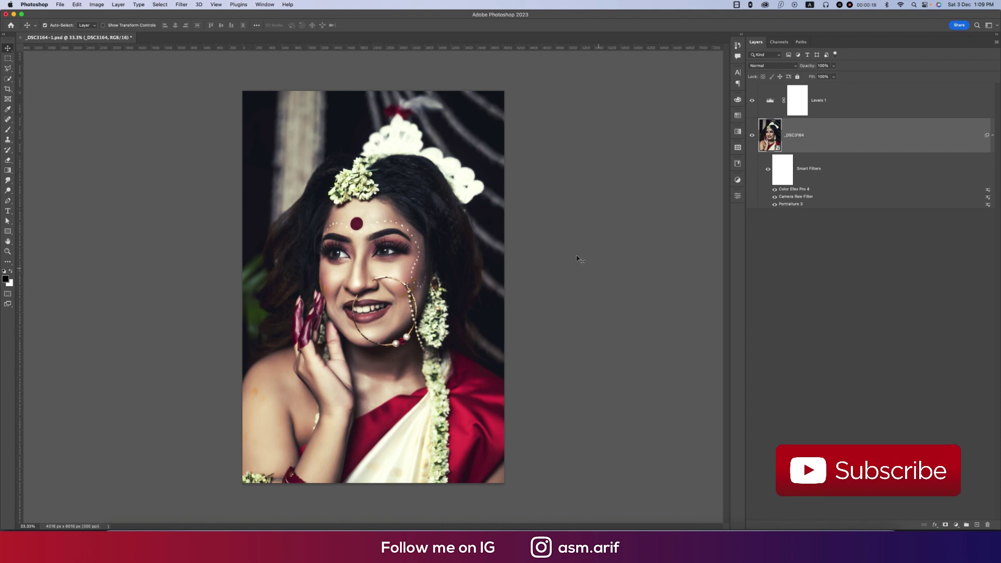
left_click(19, 37)
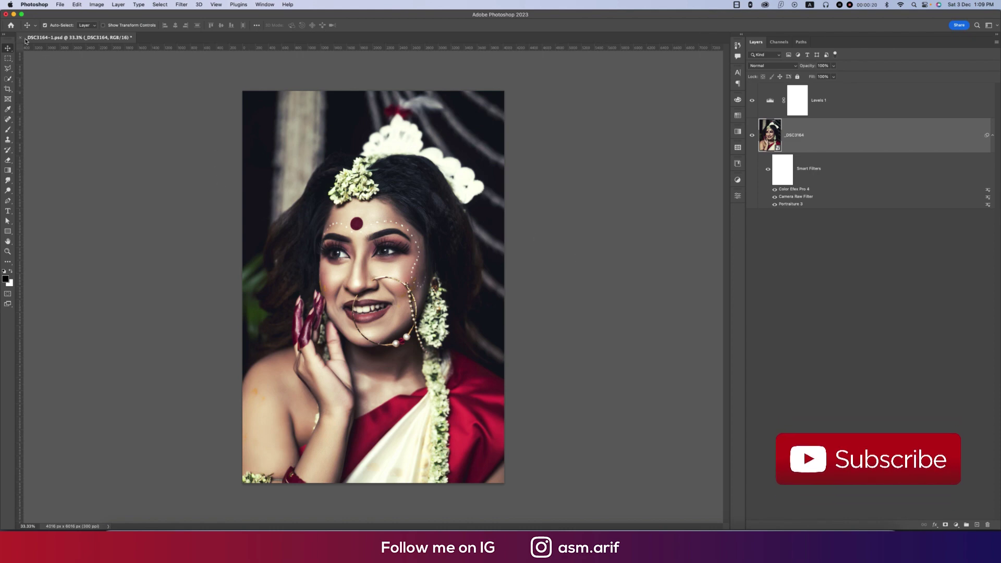
left_click(471, 201)
Open the raw _DSC3164 photo from the Desktop, accepting the embedded colour profile.
left_click(22, 80)
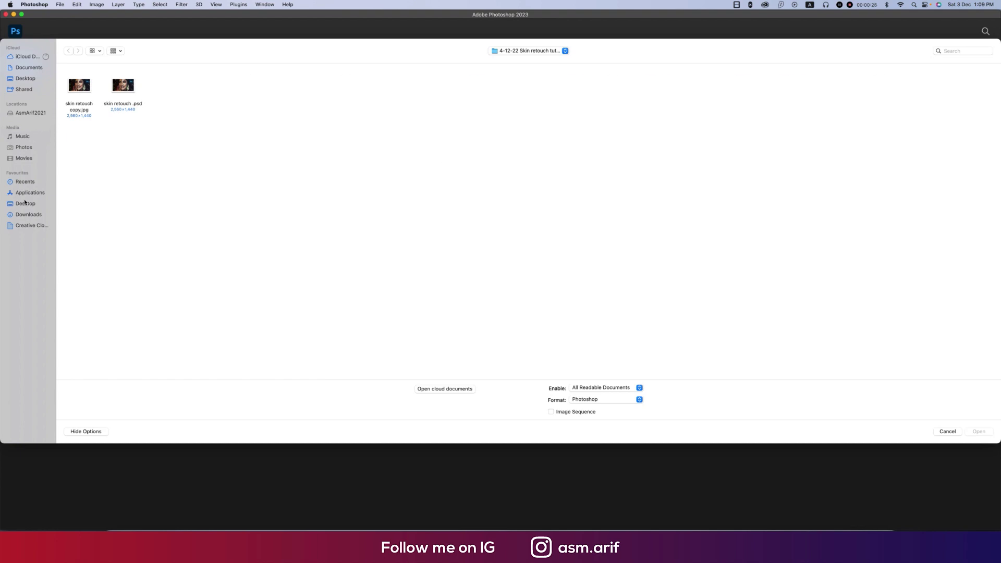
left_click(25, 204)
double_click(437, 88)
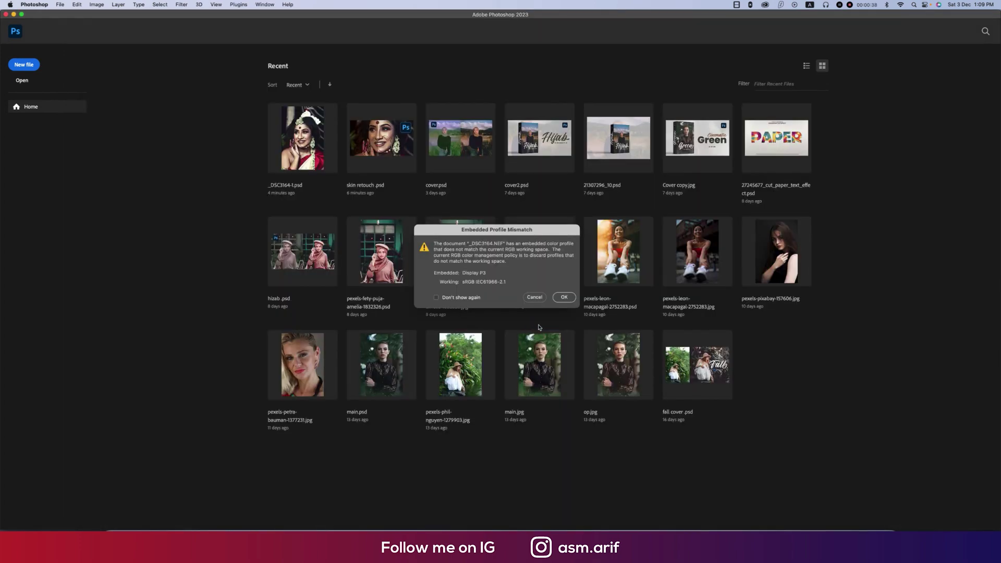
left_click(566, 298)
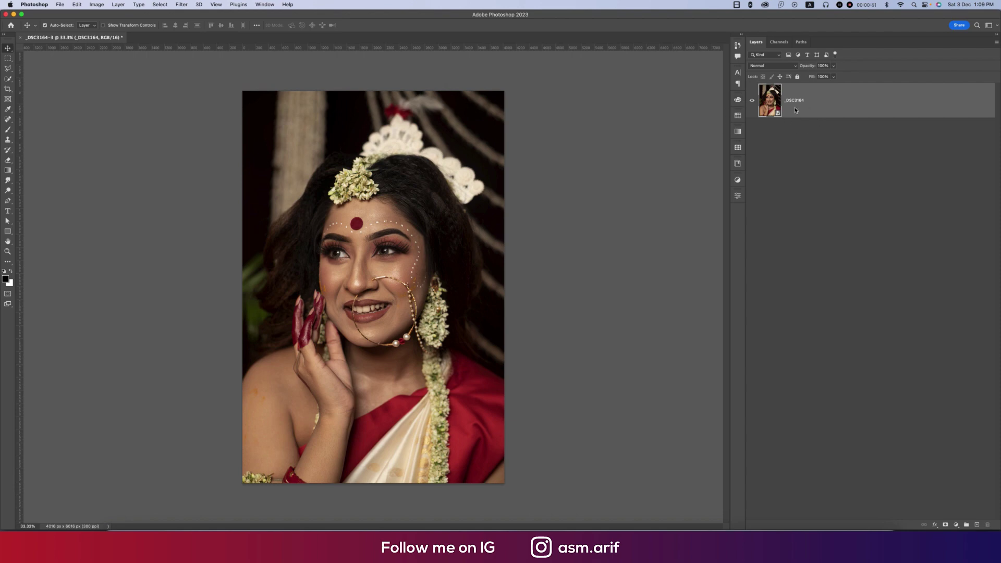
Launch Filter > Imagenomic > Portraiture 3 on the _DSC3164 photo layer.
left_click(770, 125)
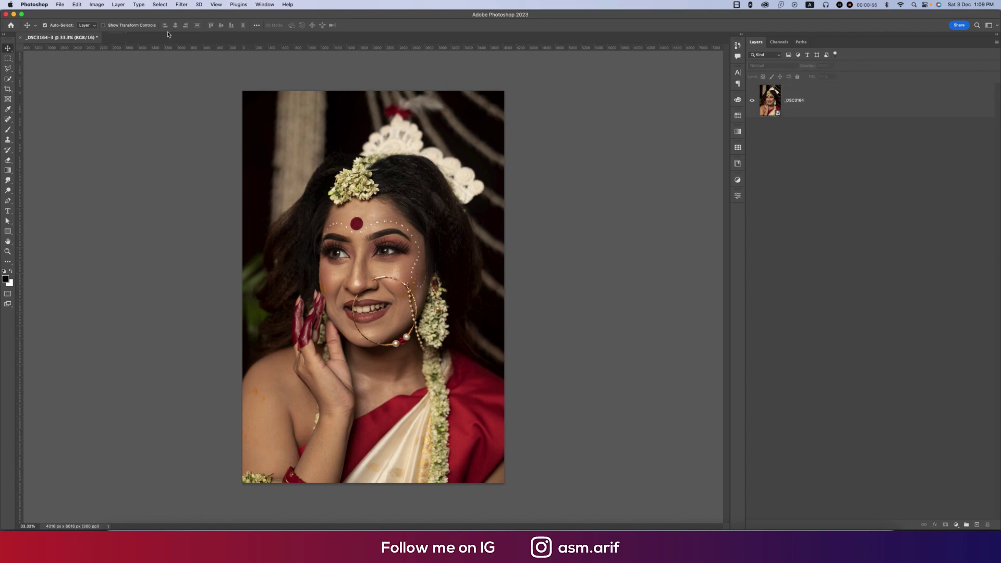
left_click(187, 7)
left_click(873, 102)
left_click(873, 102)
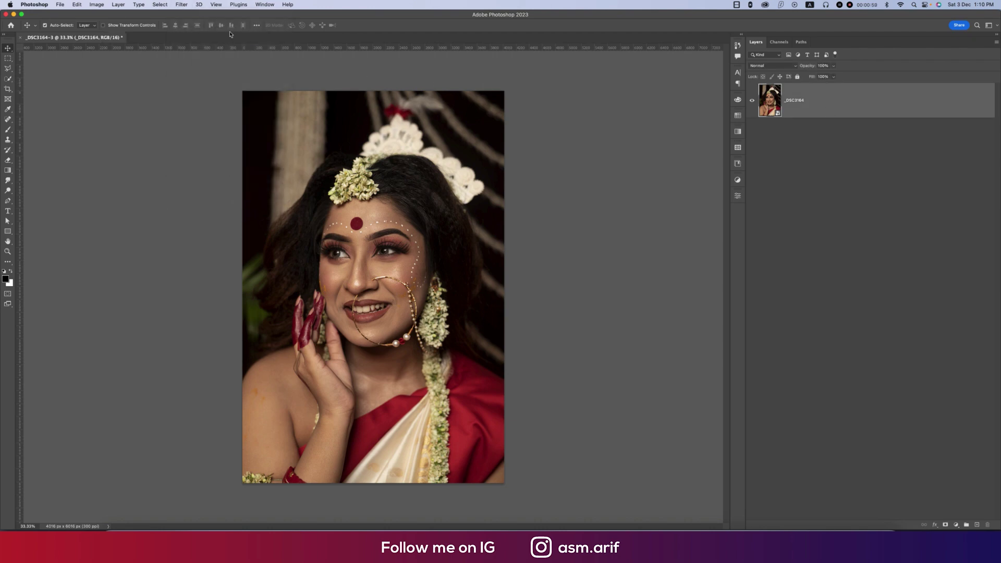
left_click(182, 8)
mouse_move(260, 183)
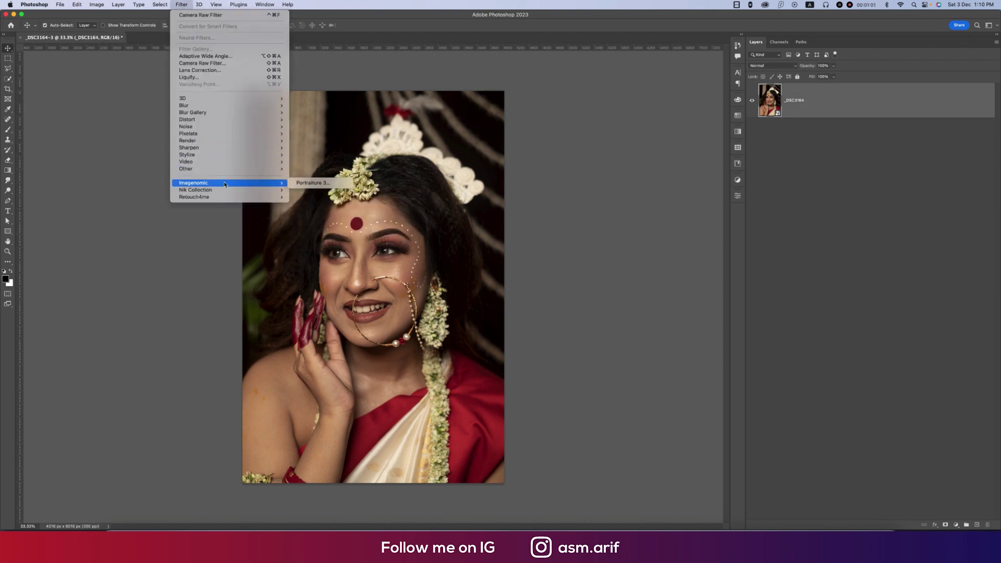
left_click(305, 183)
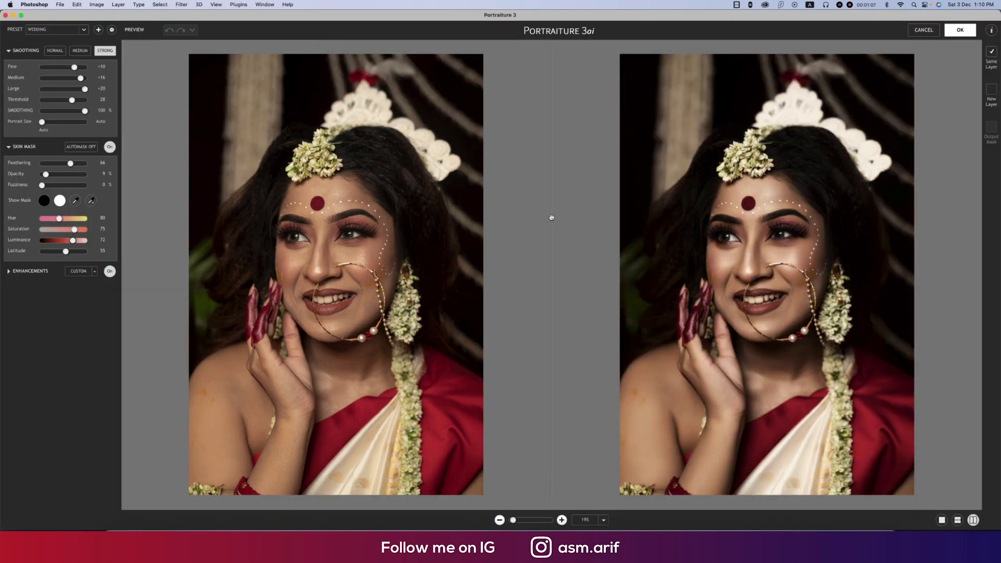
Lower Portraiture's Enhancements smoothing from 100 to 93 and enlarge the previews.
left_click(8, 270)
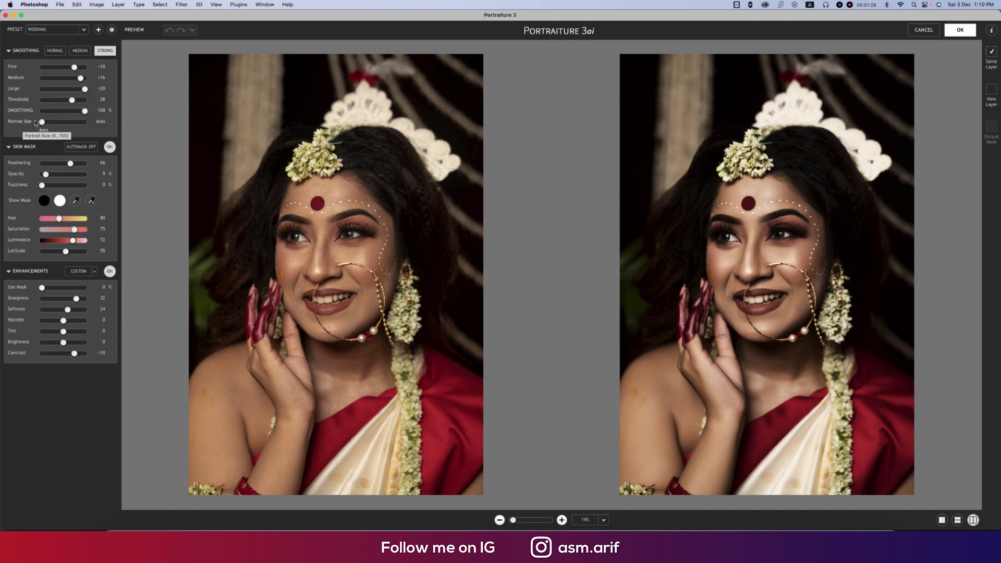
left_click_drag(85, 111, 82, 112)
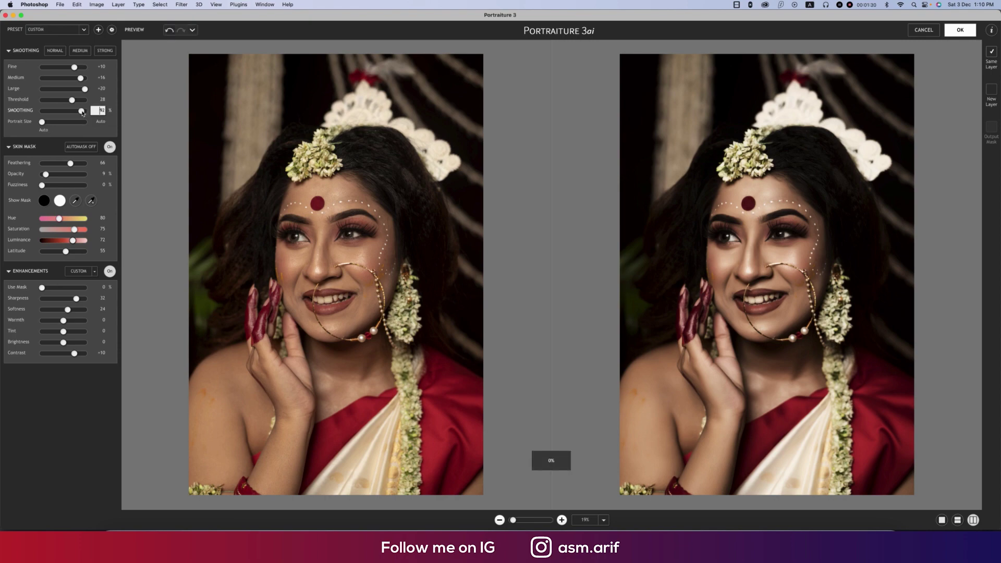
left_click(561, 519)
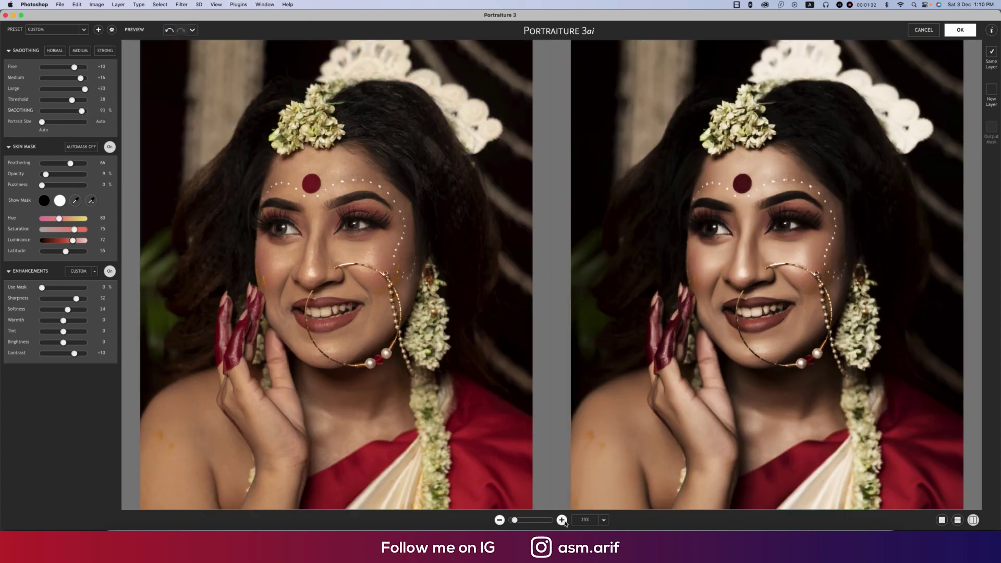
Zoom the Portraiture preview to check the skin, then apply the filter.
left_click(561, 519)
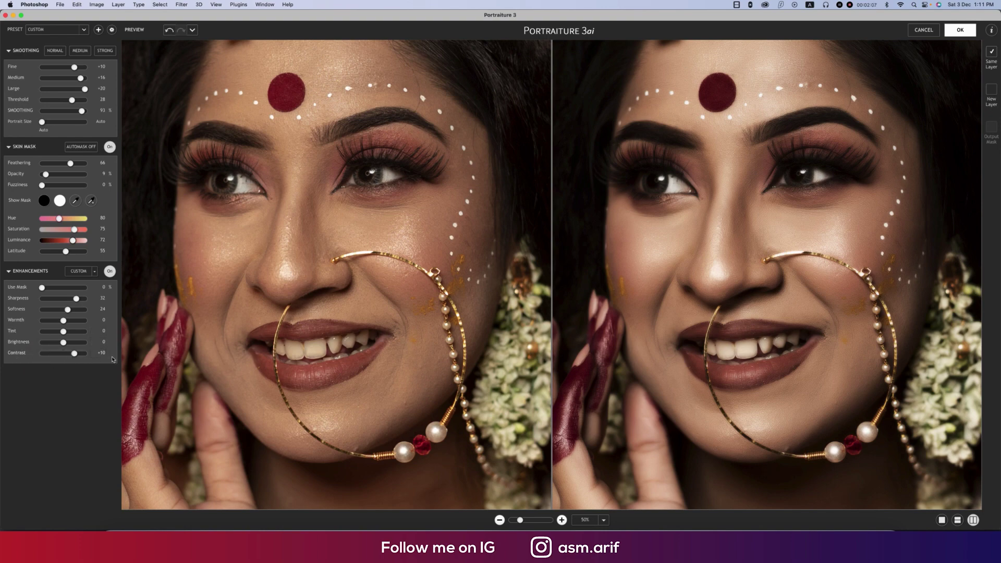
left_click(973, 30)
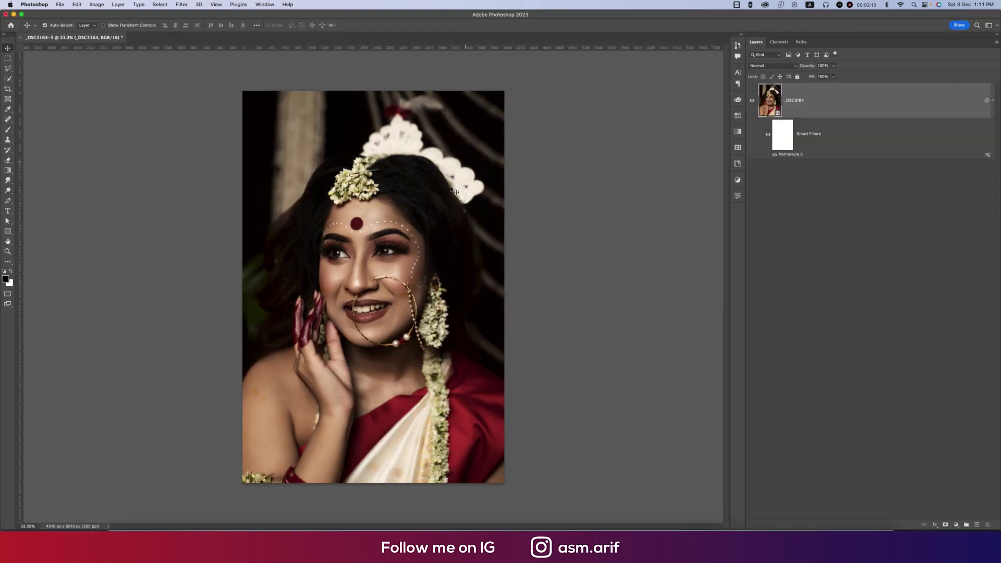
Open the Camera Raw Filter and inspect her face and forehead at 100% zoom.
left_click(181, 4)
left_click(459, 138)
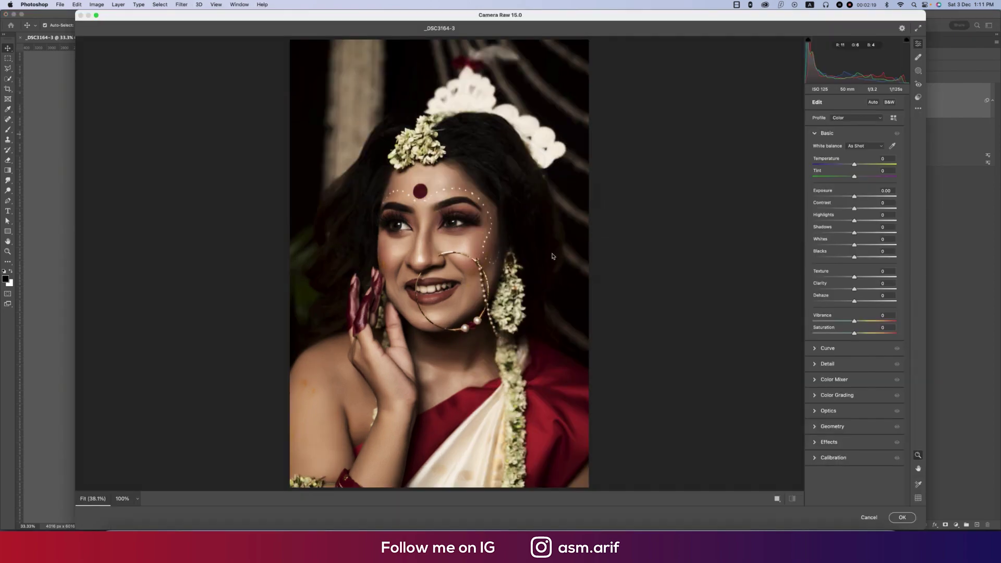
left_click(471, 220)
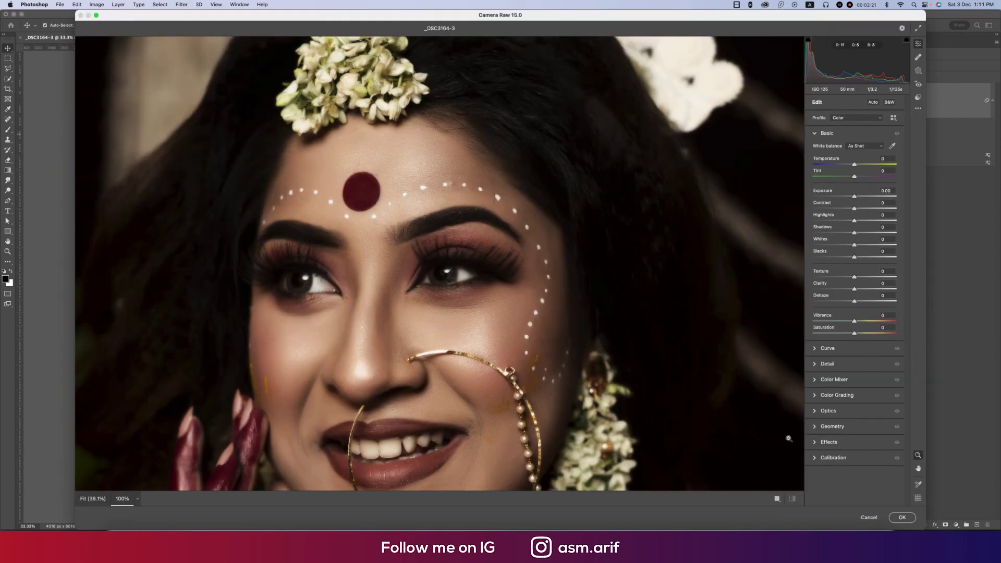
left_click(797, 422)
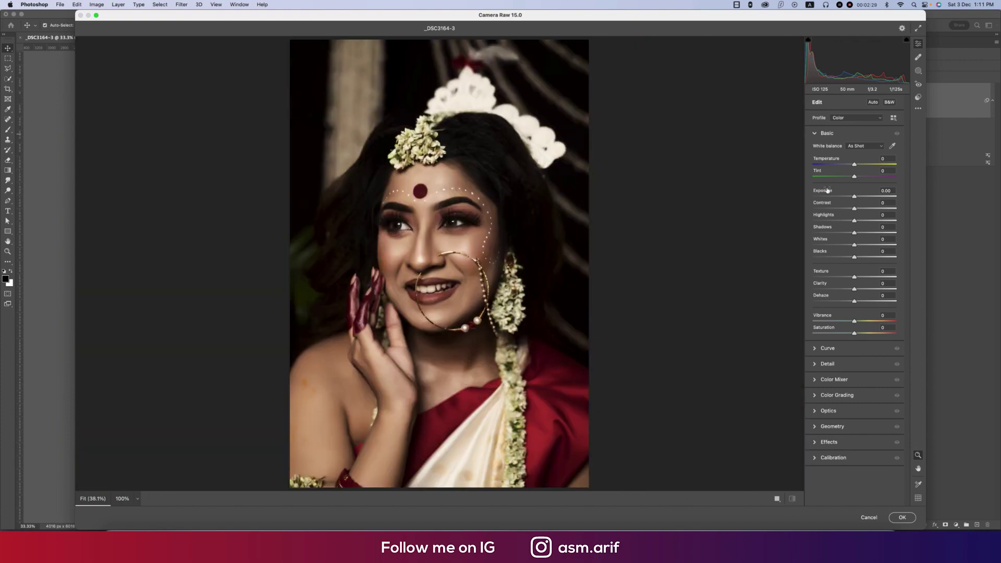
left_click(458, 163)
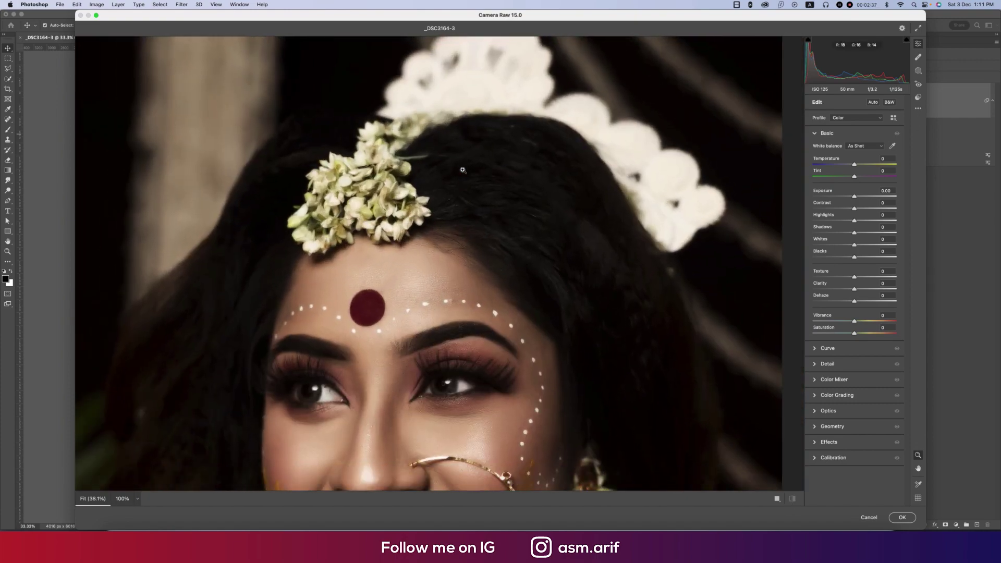
left_click(523, 200)
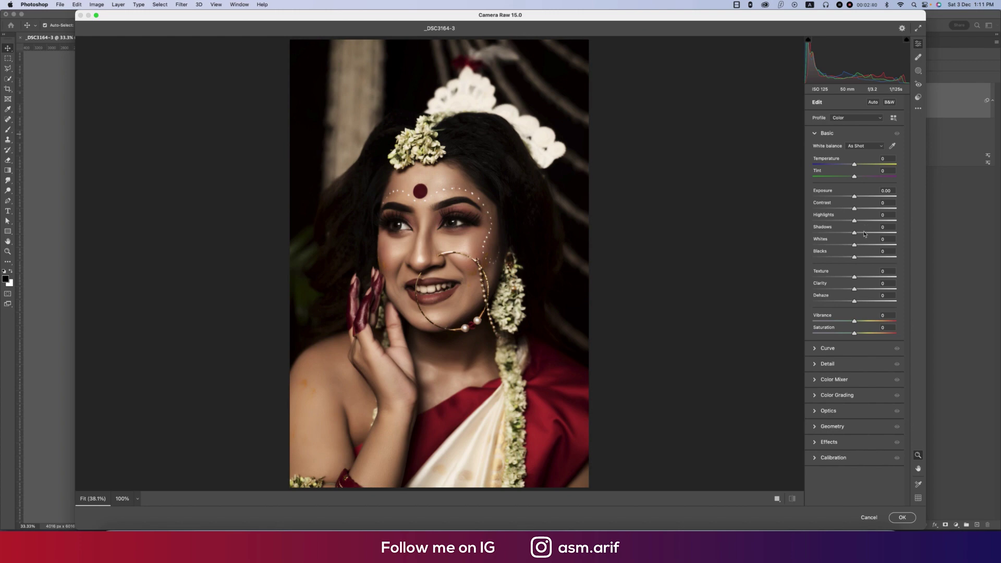
In Basic, set Shadows +24, Temperature +2 and Tint +5.
left_click(864, 235)
left_click_drag(866, 234, 864, 233)
left_click(856, 165)
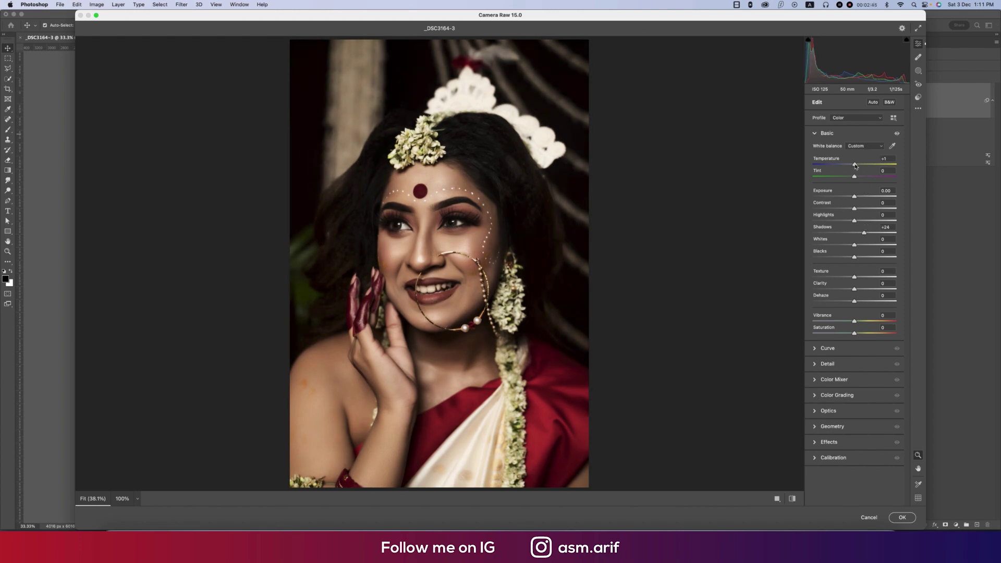
left_click_drag(854, 177, 856, 176)
Raise Color Mixer luminance for all colours, e.g. Greens/Aquas +19, Blues +15, Purples +17, Magentas +24.
left_click(840, 379)
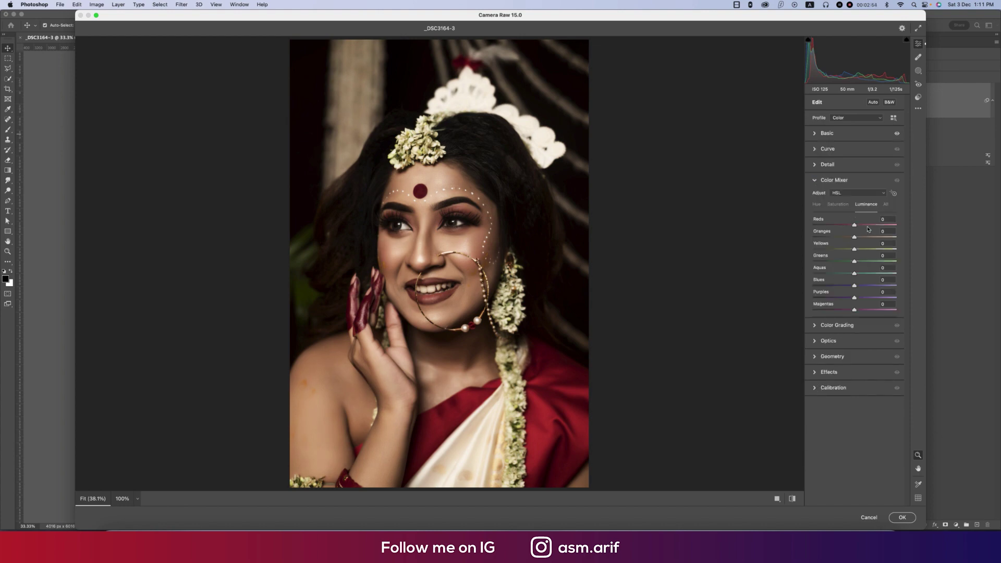
left_click(863, 237)
left_click(862, 249)
left_click(862, 263)
left_click(861, 273)
left_click(860, 285)
left_click(861, 297)
left_click(864, 310)
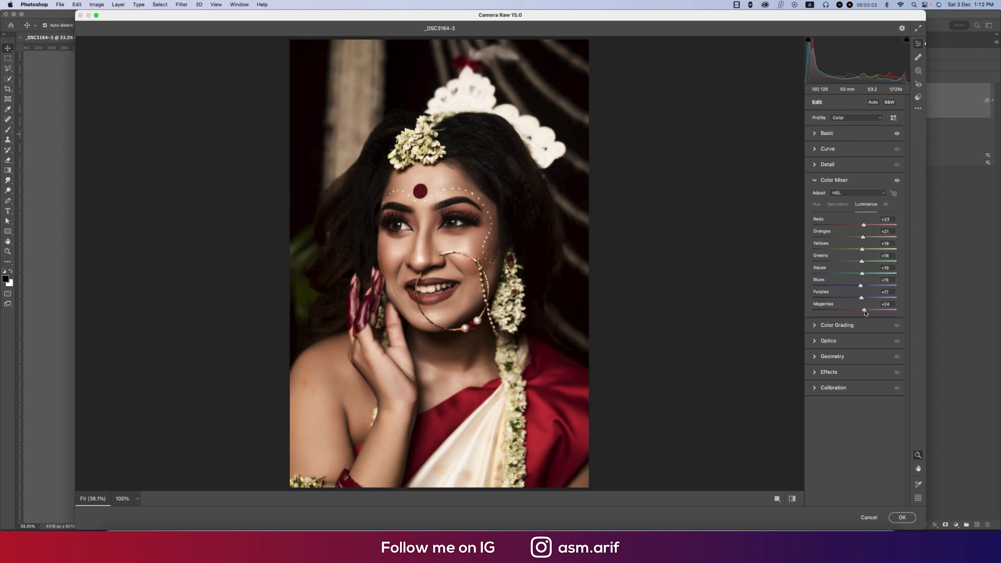
Set Color Mixer saturation to +5 for Reds, Oranges, Yellows, Greens and Blues.
left_click(838, 204)
left_click(865, 204)
left_click(838, 204)
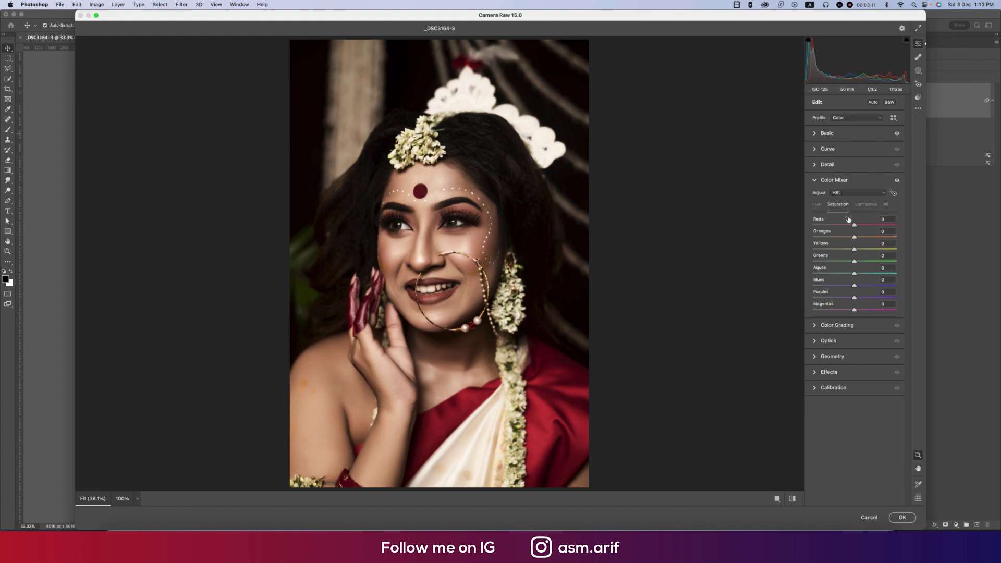
left_click(880, 220)
type("5")
key("Tab")
type("5")
key("Tab")
type("5")
key("Tab")
type("5")
key("Tab")
type("5")
key("Tab")
type("5")
key("Tab")
Set Color Mixer hues to Reds +10, Oranges -10, Yellows -10 and Greens +10.
left_click(816, 205)
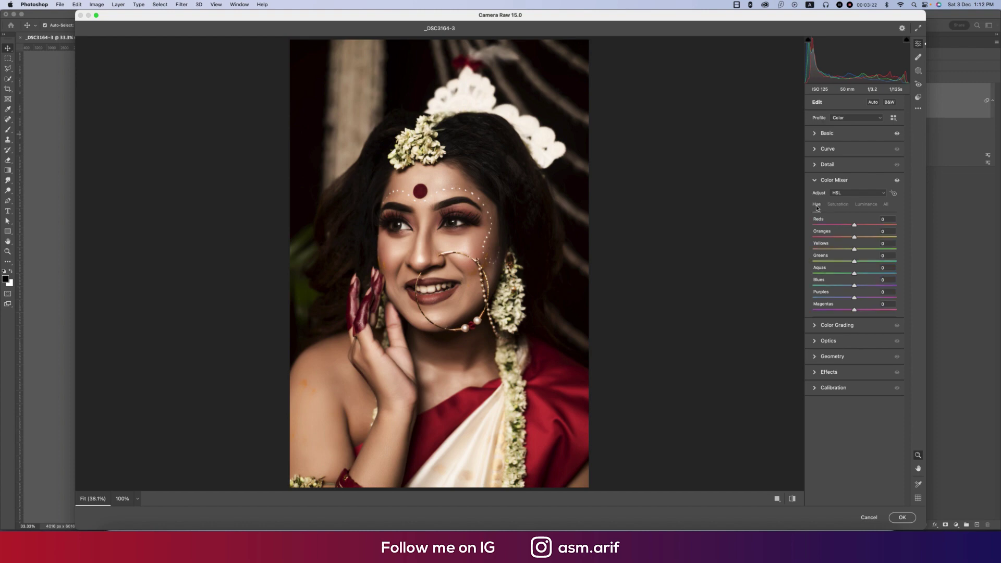
left_click(870, 219)
type("10")
key("Tab")
type("10")
key("Tab")
type("100")
left_click(870, 233)
type("-10")
left_click(889, 244)
type("-10")
left_click(792, 498)
left_click(792, 498)
Set Detail Sharpening to 23 and Color Noise Reduction to 13, then begin editing Basic Temperature.
left_click(818, 168)
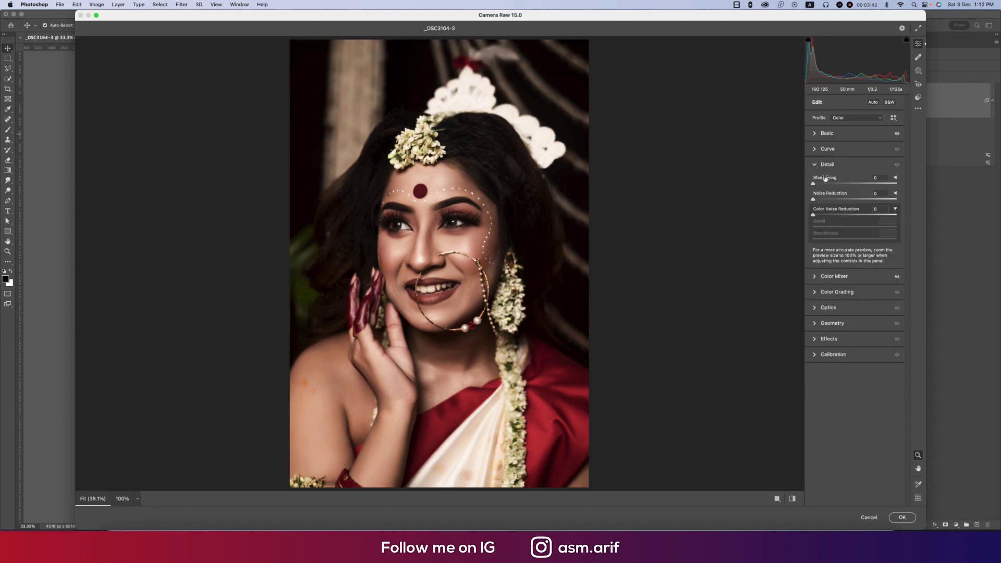
left_click(825, 184)
left_click(823, 215)
left_click(824, 164)
left_click(824, 133)
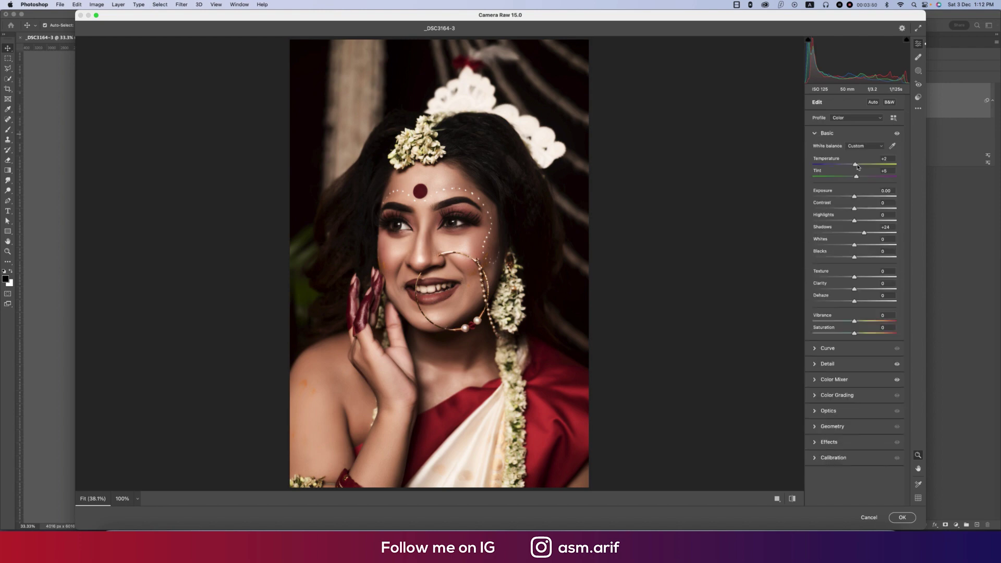
left_click(884, 160)
Enter Temperature -5, then add a Tone Curve point and lift the black point to output 10.
type("-5")
left_click(885, 171)
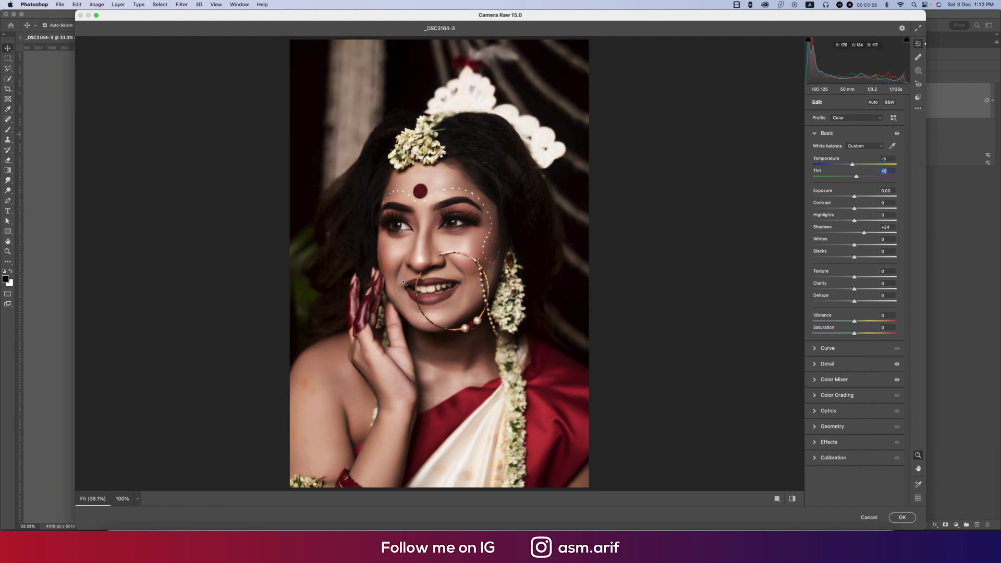
left_click(816, 135)
left_click(816, 150)
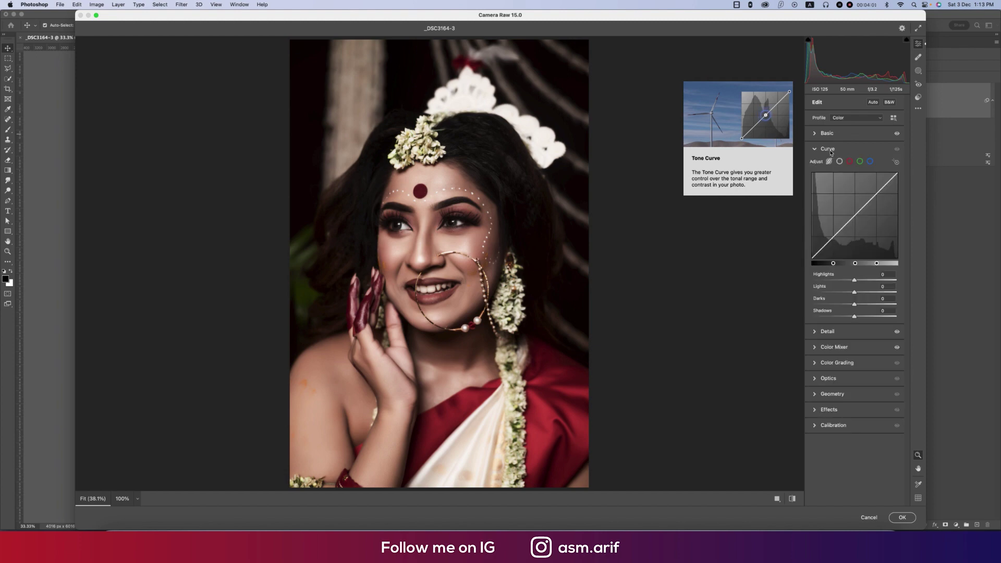
left_click(833, 238)
left_click_drag(811, 258, 811, 254)
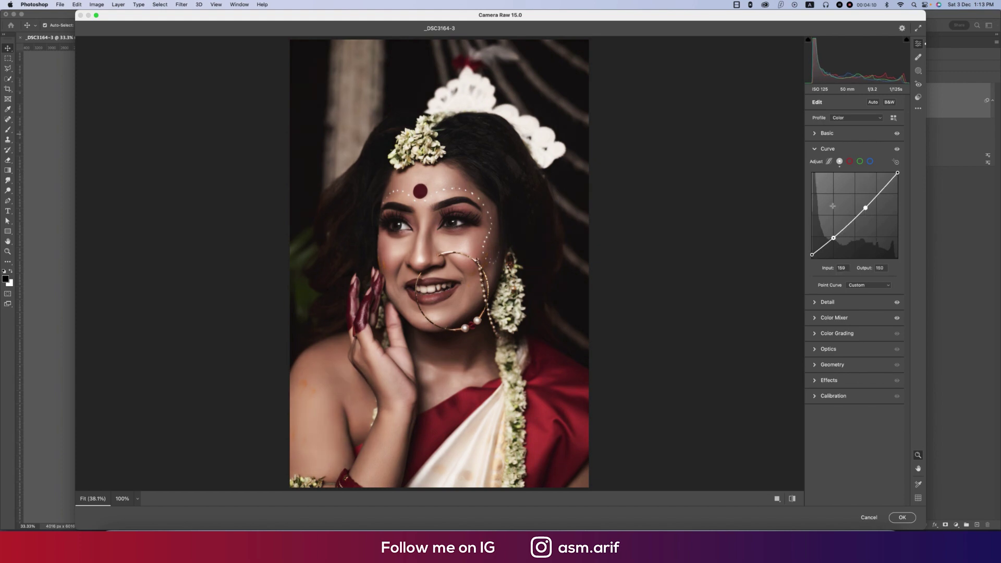
left_click(814, 134)
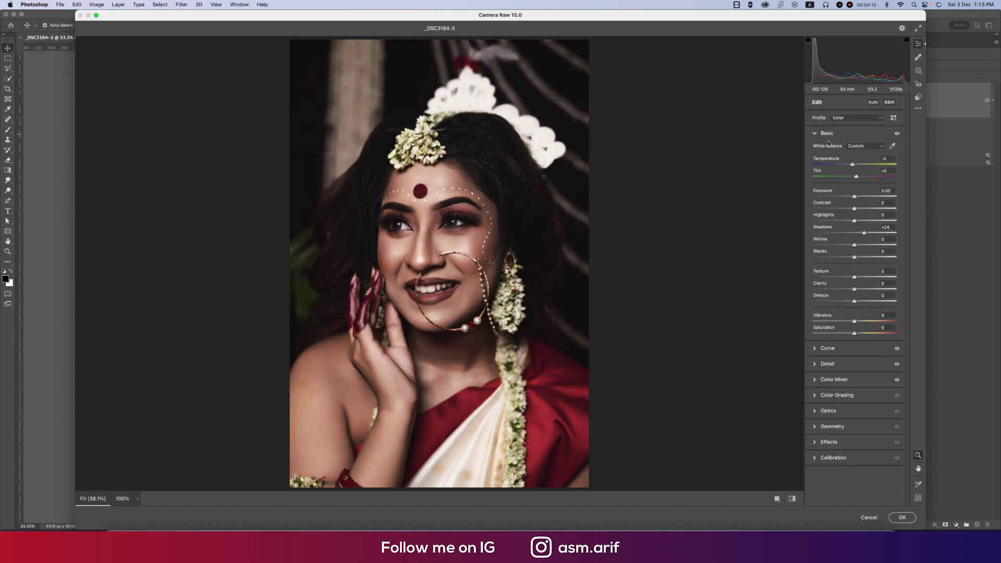
left_click_drag(852, 164, 855, 166)
left_click(855, 165)
left_click_drag(855, 165, 853, 166)
left_click(892, 159)
left_click(814, 363)
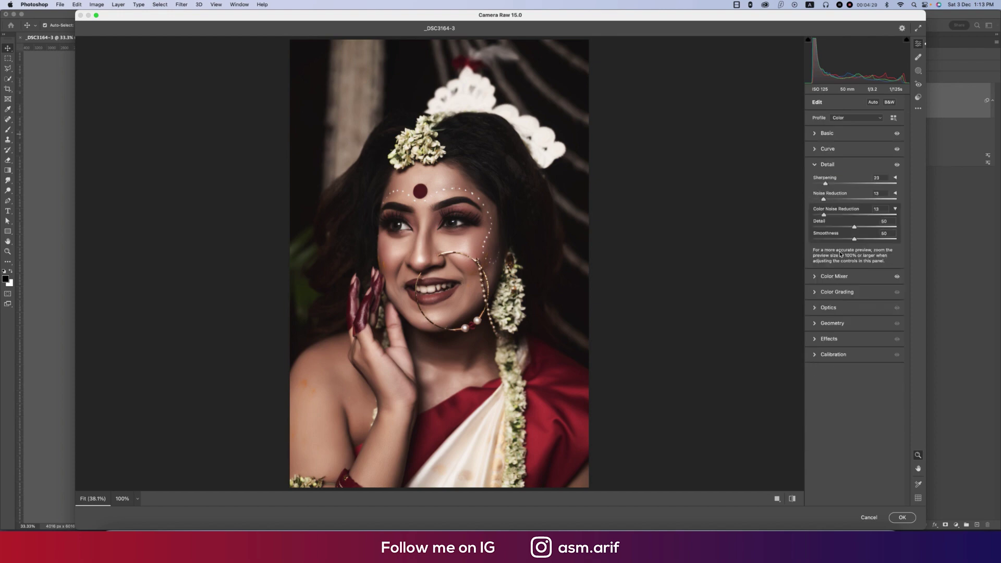
left_click(818, 278)
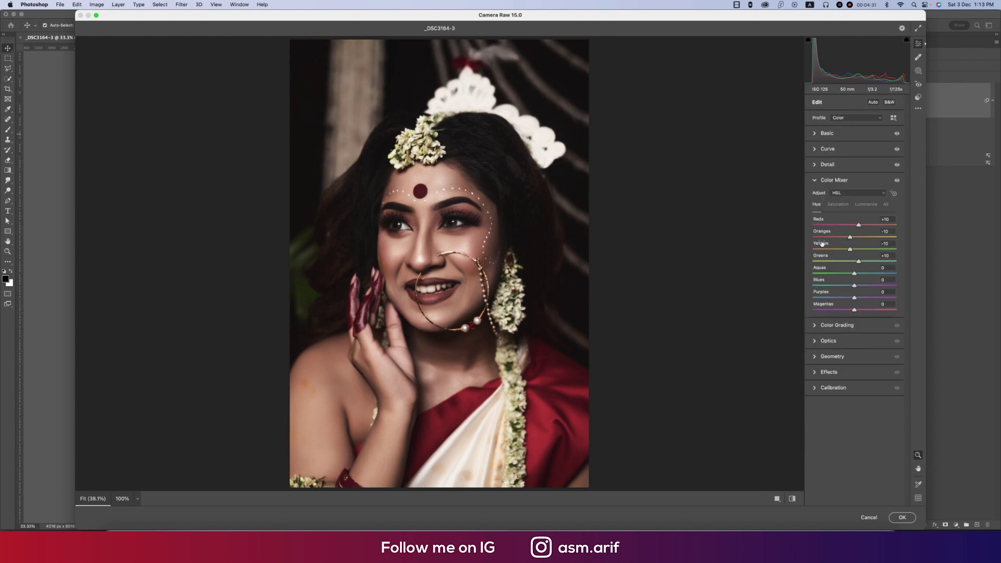
left_click(814, 133)
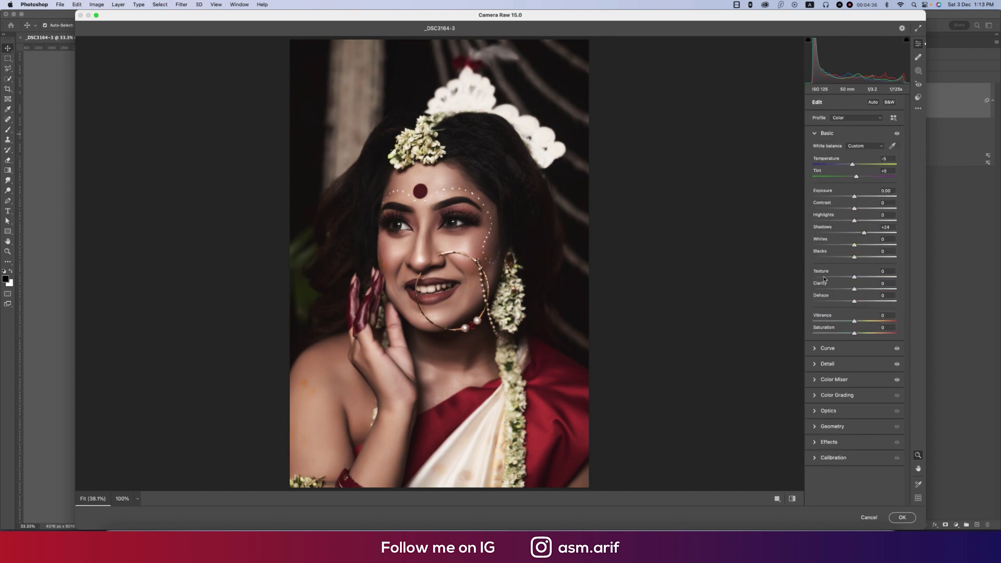
At 100% zoom, set Texture +24, Clarity +11, Highlights -11 and Exposure +0.25.
key("super+alt+0")
left_click(863, 278)
left_click(859, 289)
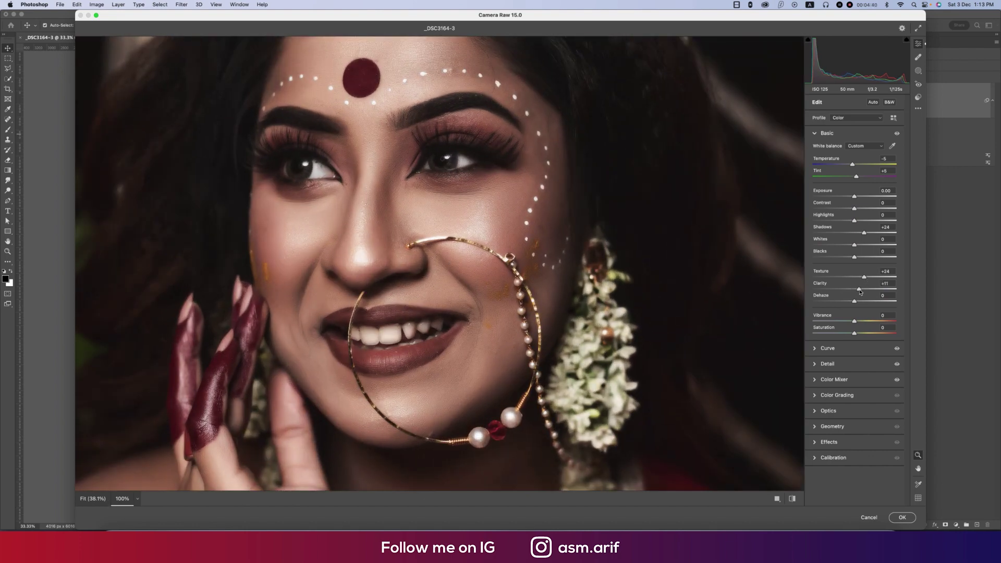
mouse_move(854, 220)
left_mouse_down()
mouse_move(837, 223)
mouse_move(850, 223)
left_mouse_up()
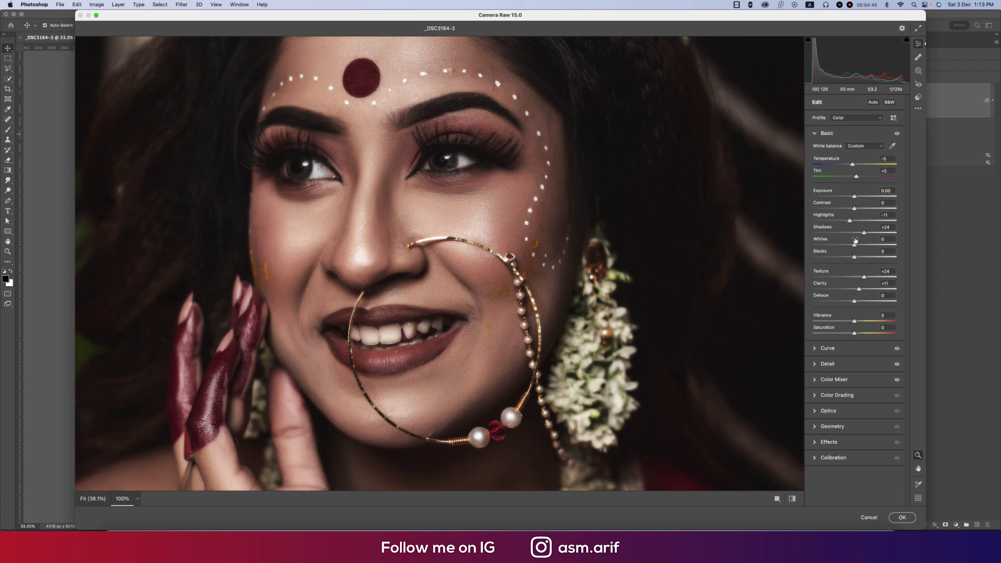
left_click(855, 197)
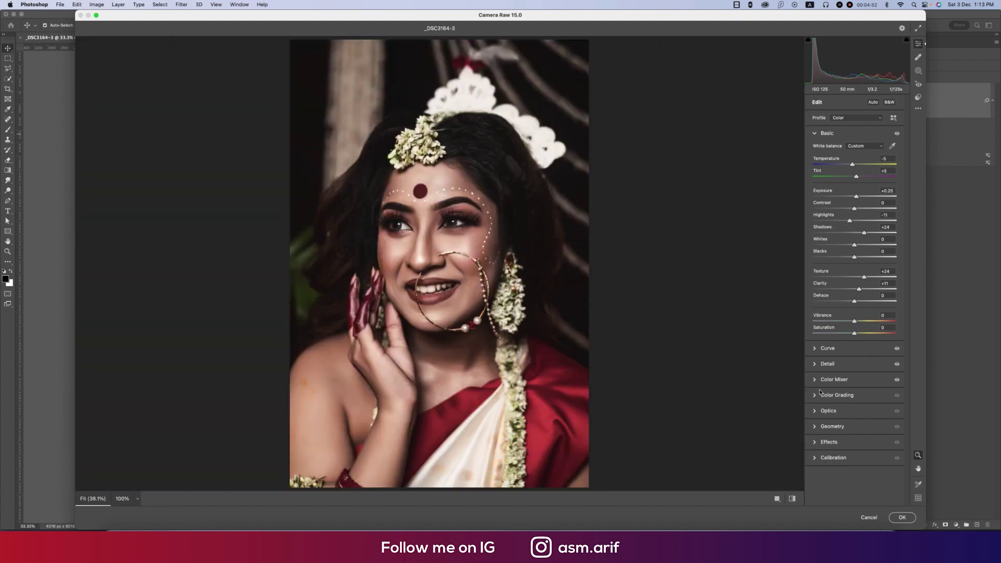
Tint the Color Grading shadows to hue 58, saturation 13, then select the Midtones wheel.
left_click(851, 208)
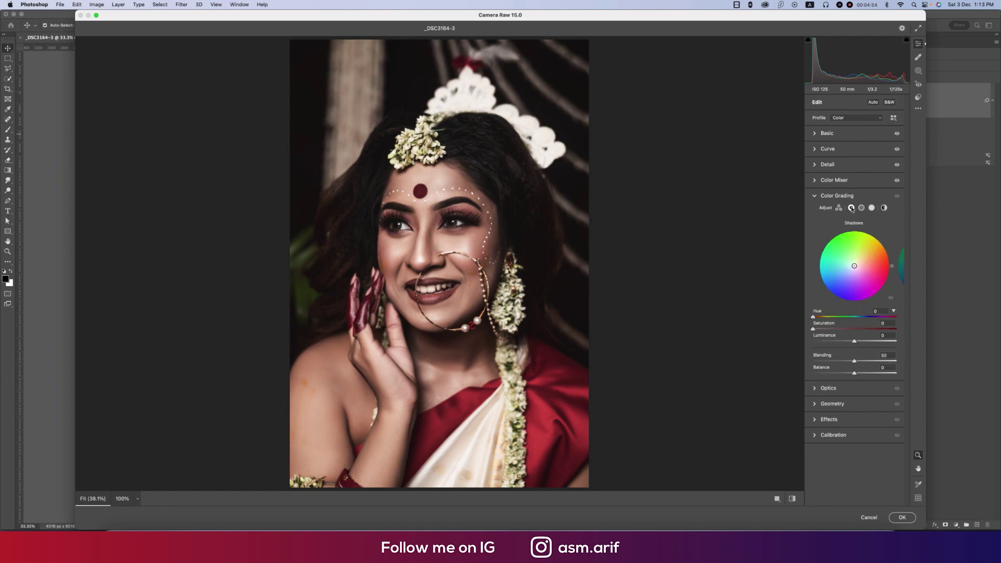
left_click(822, 330)
left_click_drag(813, 317, 833, 322)
left_click(861, 207)
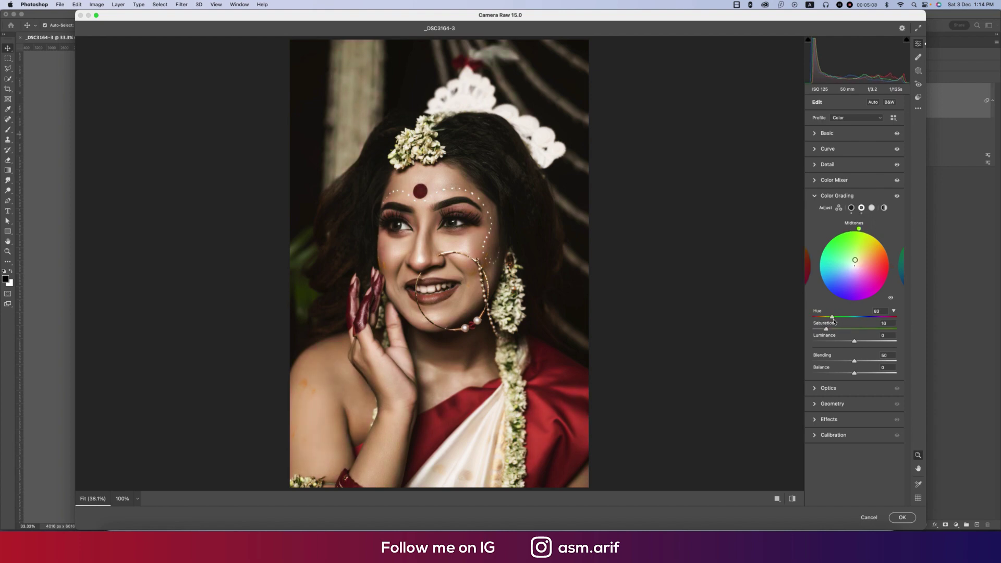
In Calibration, boost red primary saturation, shift green primary hue to +23 and blue hue slightly negative.
left_click(871, 208)
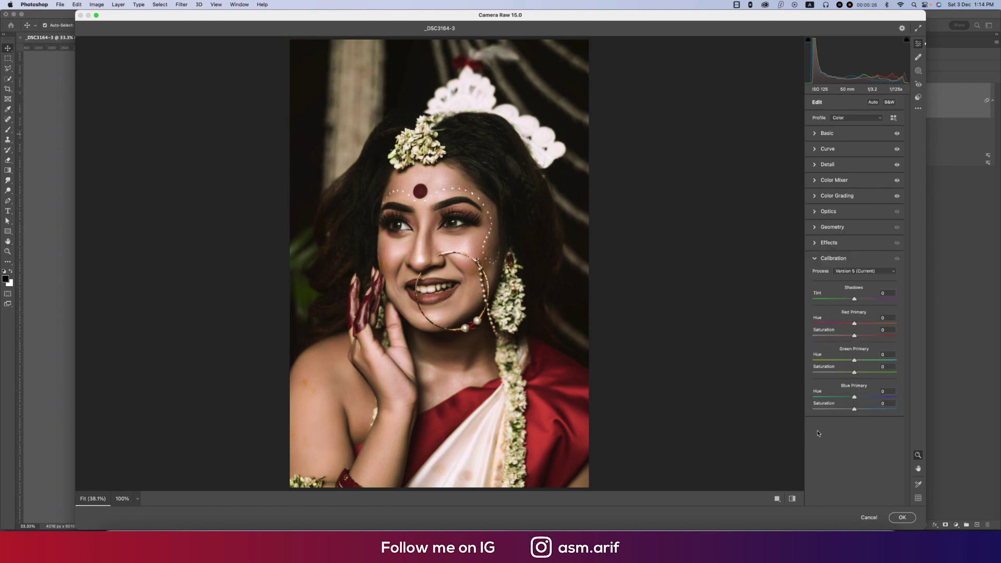
left_click_drag(855, 336, 868, 339)
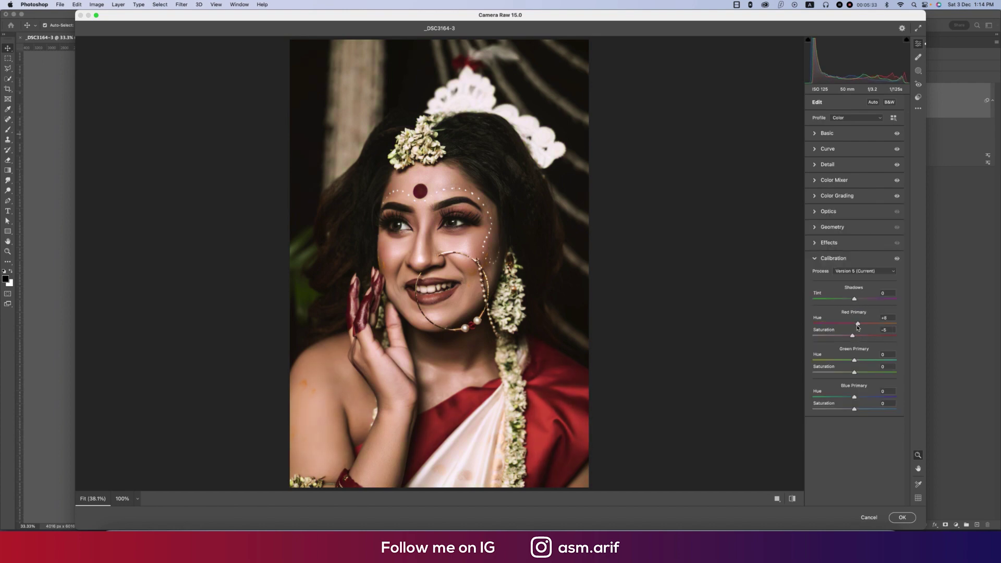
left_click_drag(854, 360, 863, 360)
mouse_move(853, 397)
left_mouse_down()
mouse_move(840, 398)
mouse_move(858, 401)
left_mouse_up()
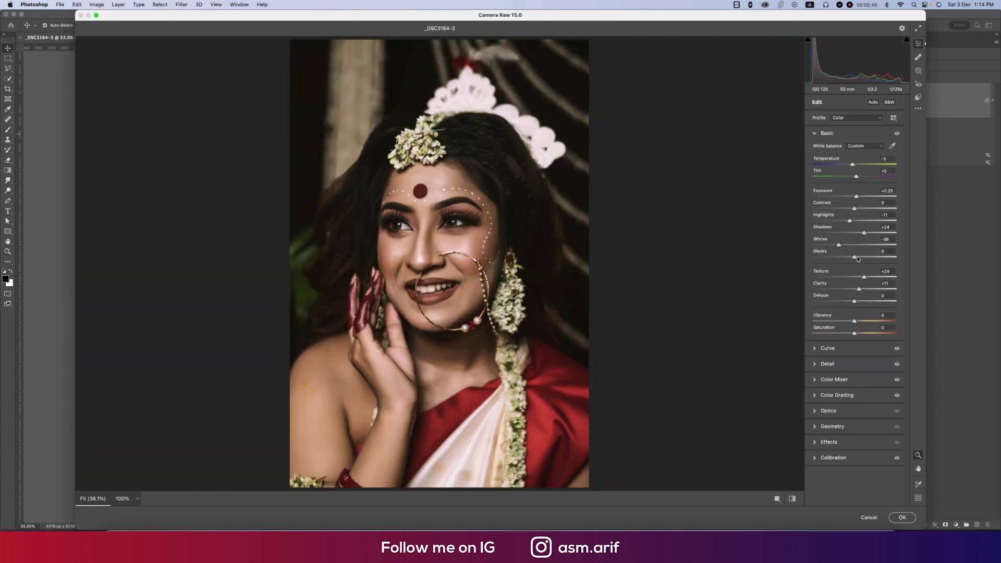
In Basic, lift Blacks to +5, reduce Dehaze to -8 and raise Tint to +8.
left_click_drag(857, 259, 860, 259)
left_click_drag(854, 303, 852, 305)
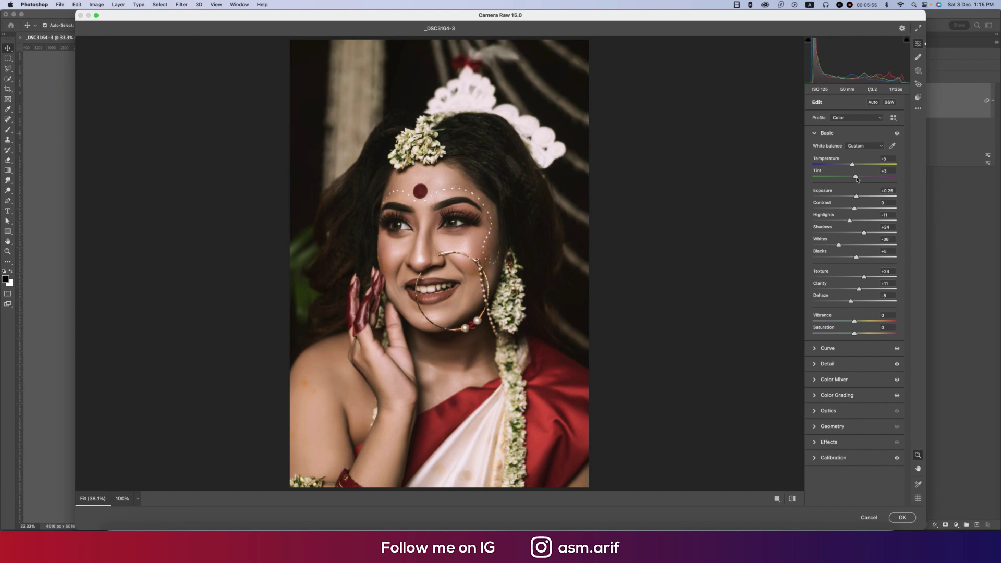
left_click_drag(857, 178, 859, 179)
Commit the Camera Raw Filter, then start Nik Collection's Color Efex Pro 4 on the photo.
left_click(901, 516)
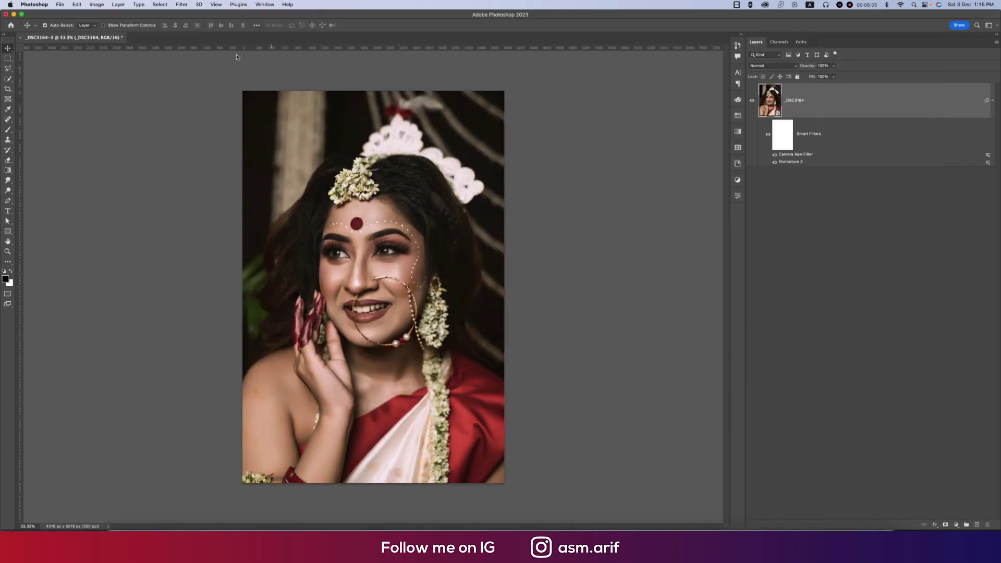
left_click(181, 5)
mouse_move(218, 192)
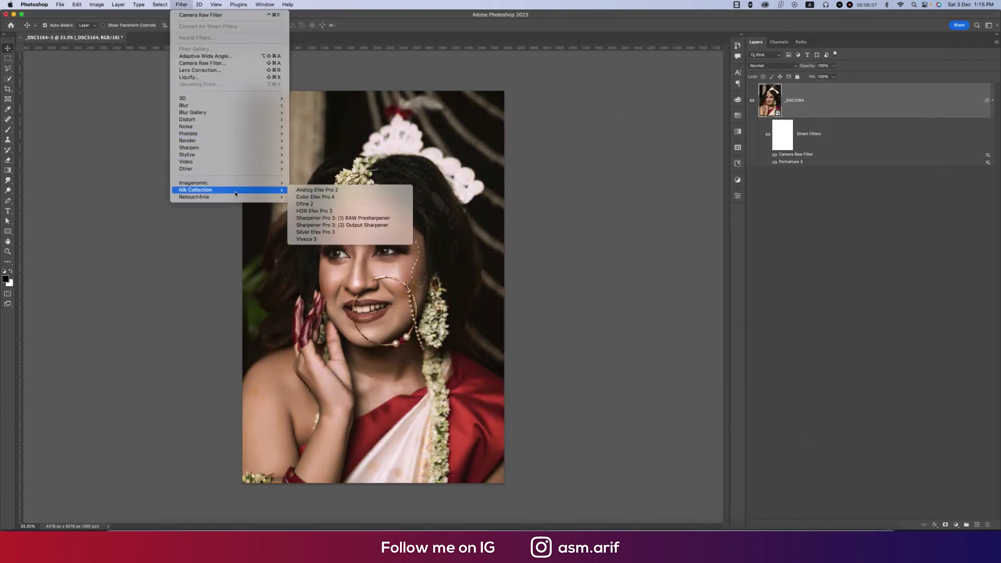
left_click(314, 197)
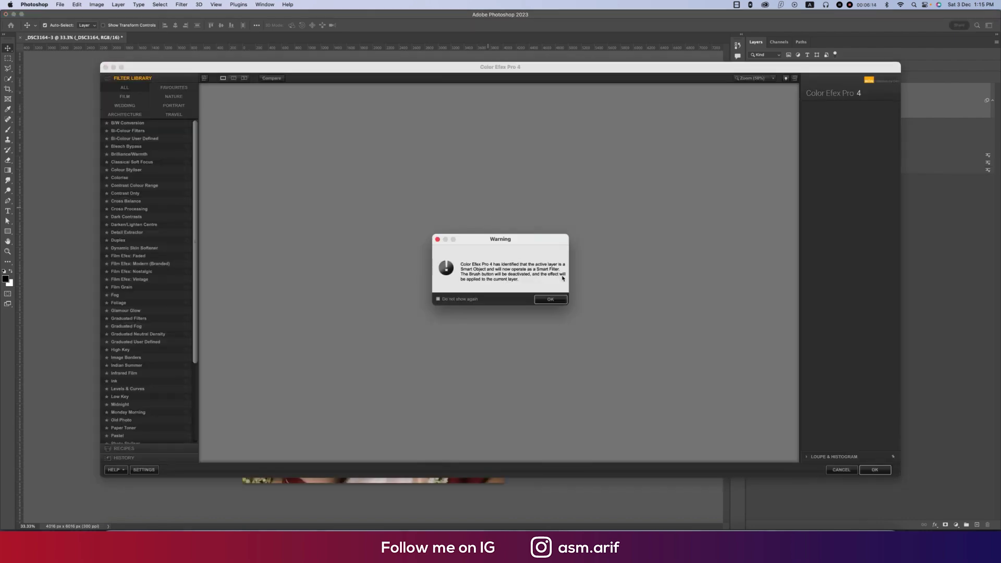
Accept the smart filter warning and apply Cross Processing, method C04, at 28% strength.
left_click(550, 300)
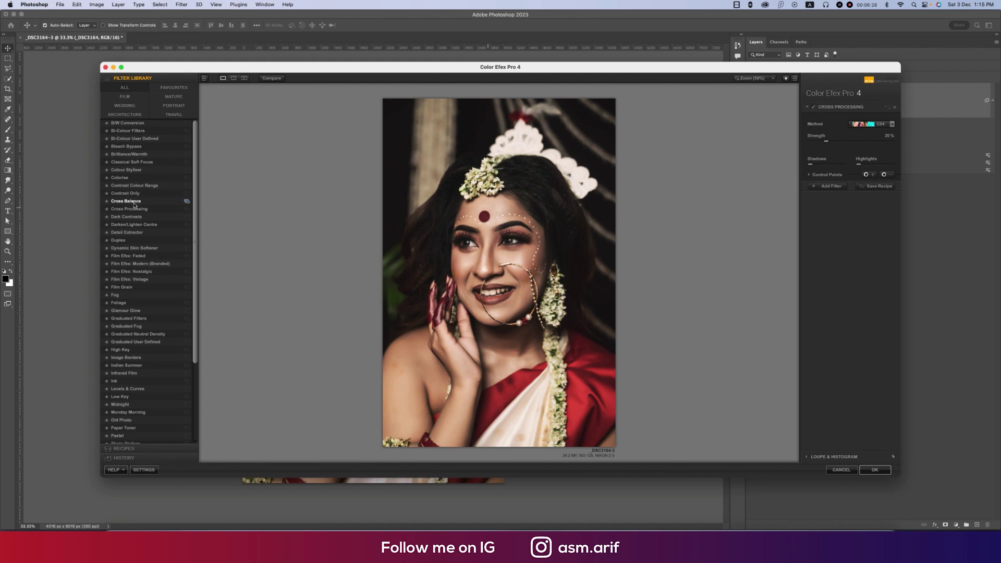
left_click(158, 210)
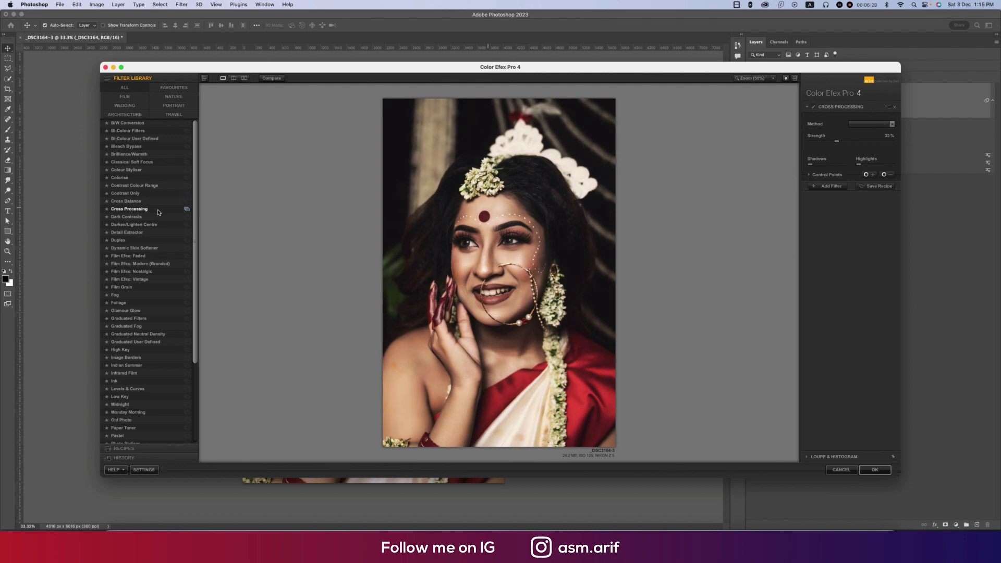
left_click(869, 125)
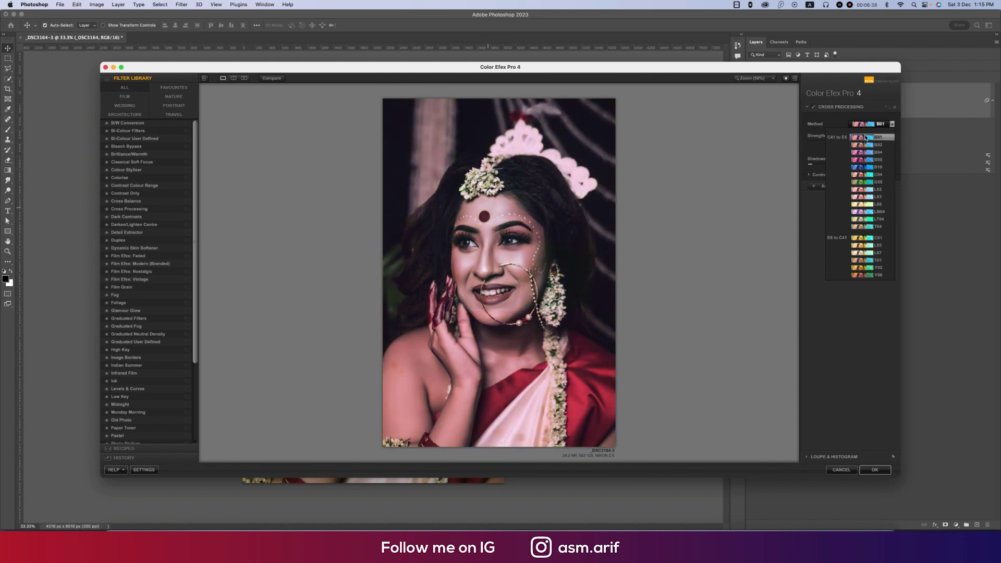
left_click(871, 174)
double_click(887, 136)
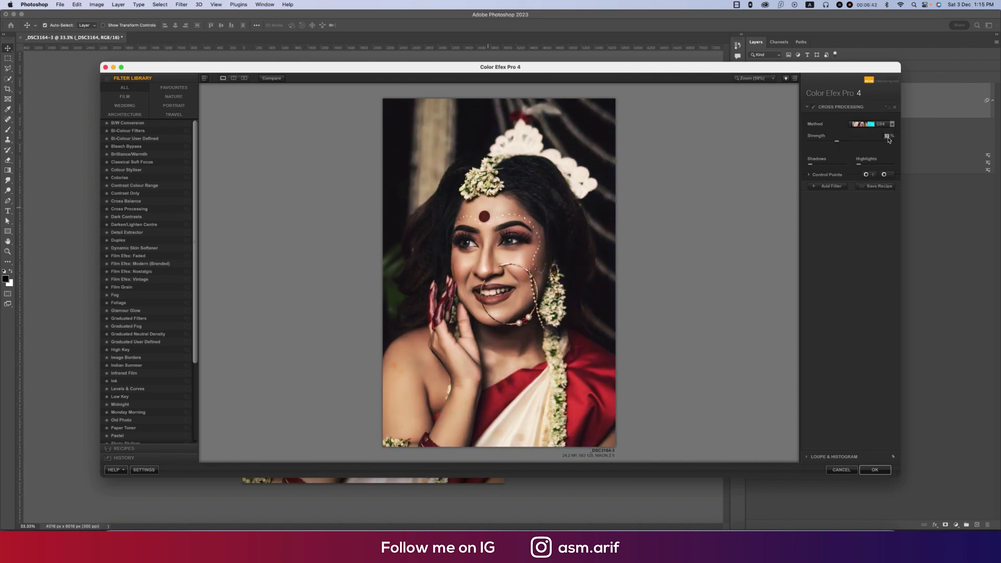
type("28")
key("Return")
left_click(878, 471)
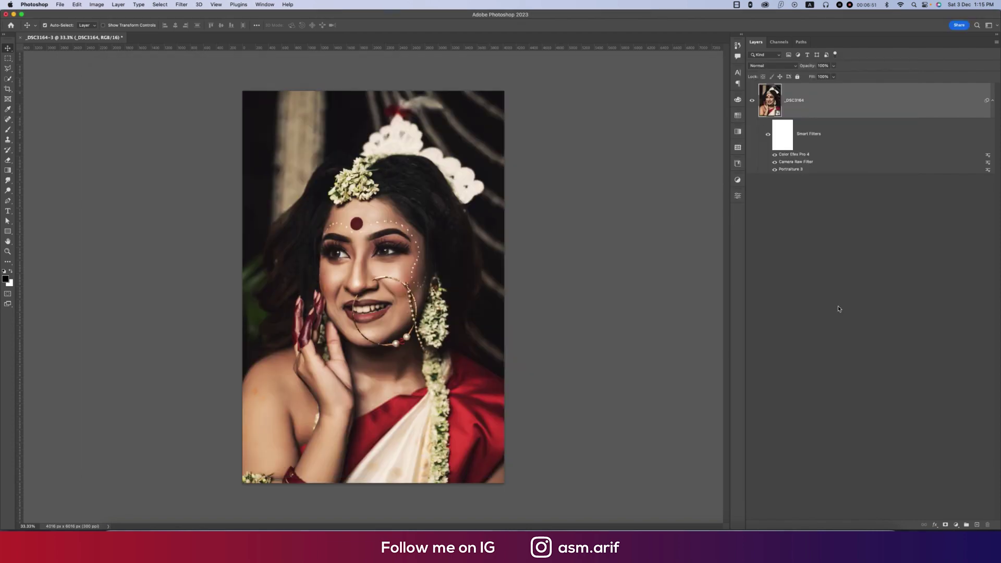
Add a Levels adjustment layer above the photo and collapse its Properties panel.
left_click(956, 524)
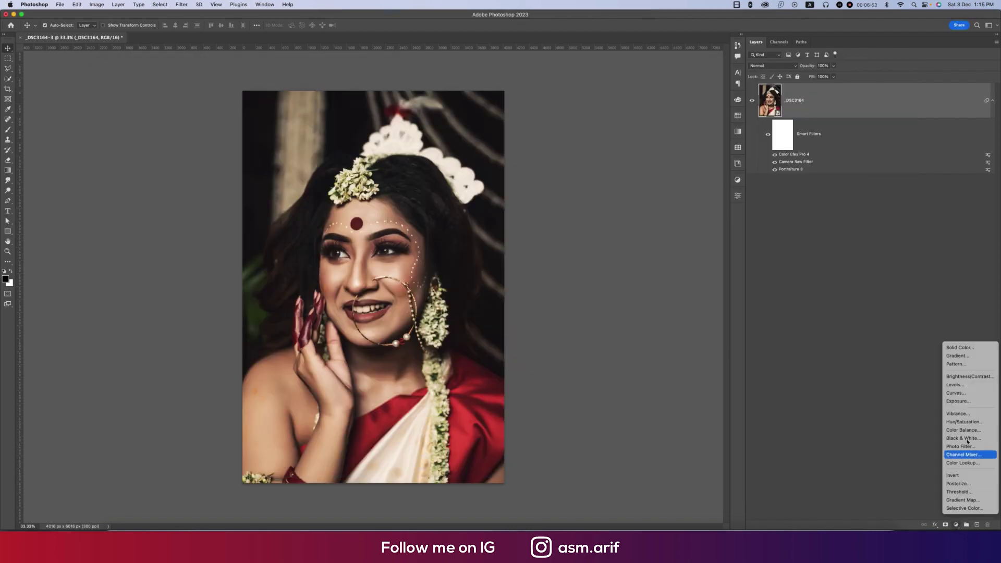
left_click(964, 384)
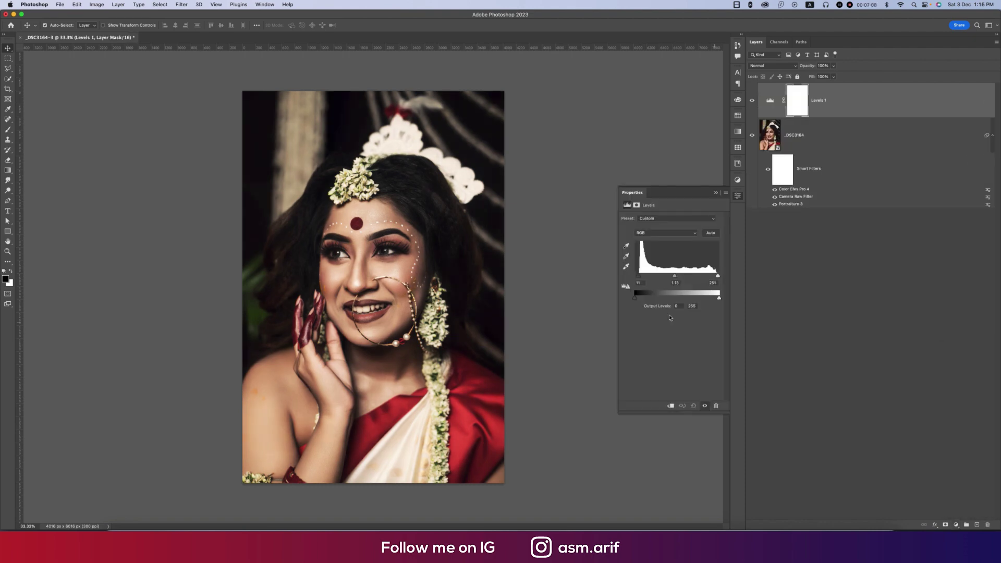
left_click(716, 193)
Toggle the Smart Filters and Levels 1 visibility off and on to compare before and after.
left_click(767, 171)
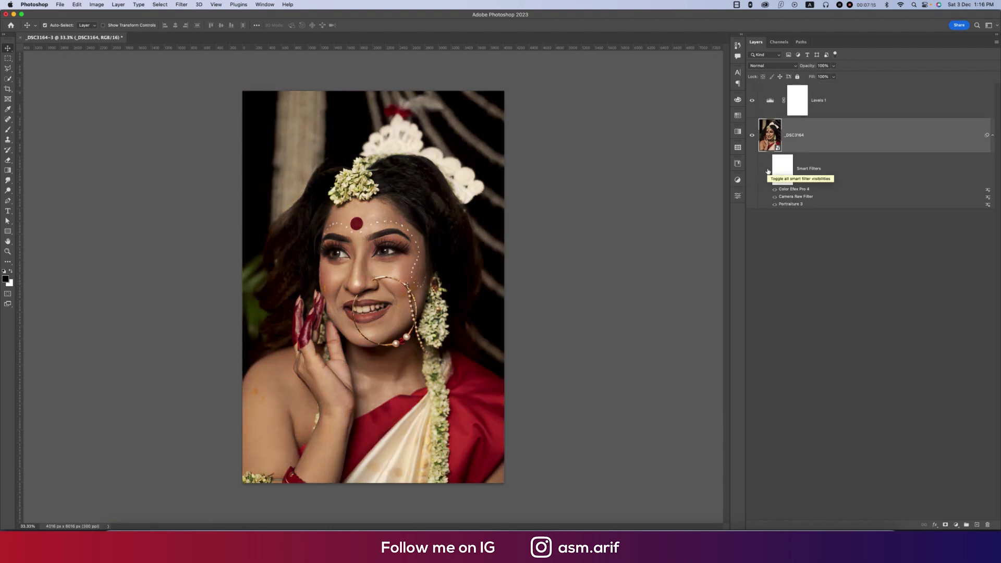
left_click(767, 171)
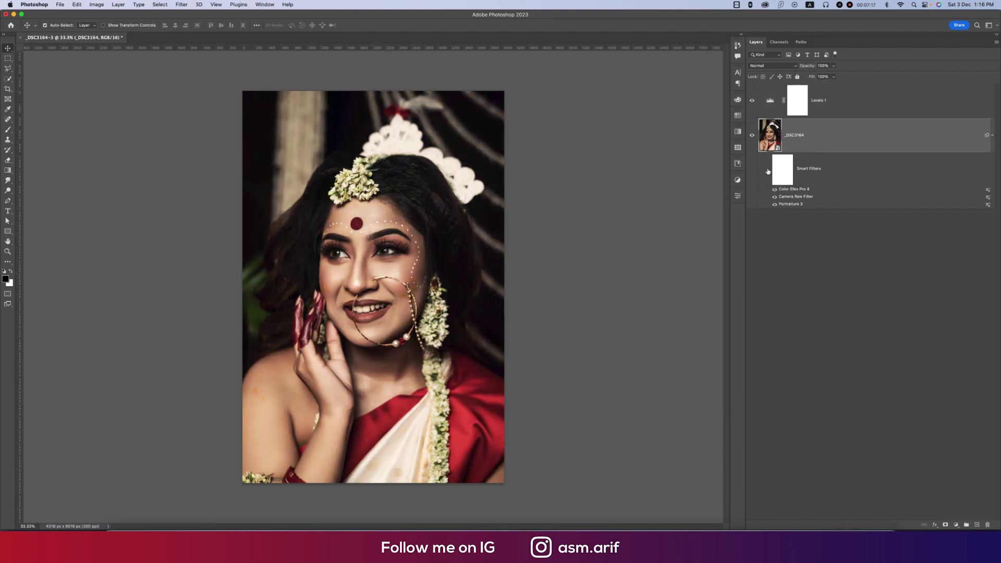
left_click(752, 100)
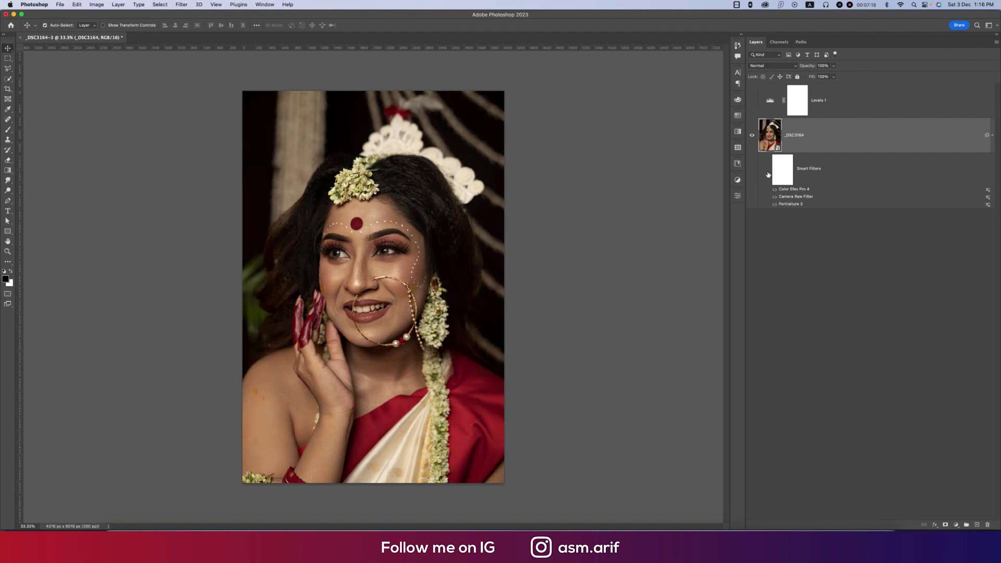
left_click(768, 172)
left_click(752, 102)
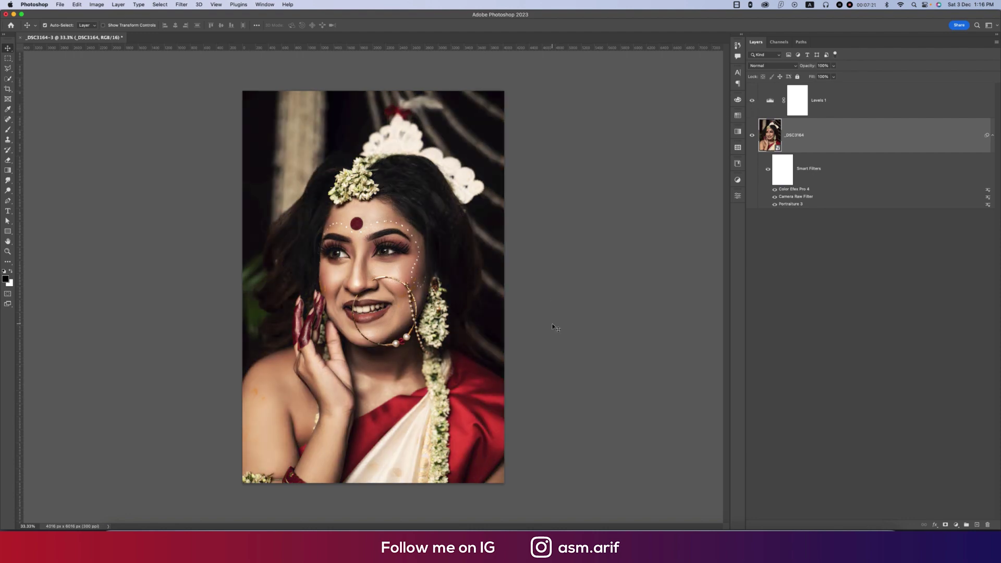